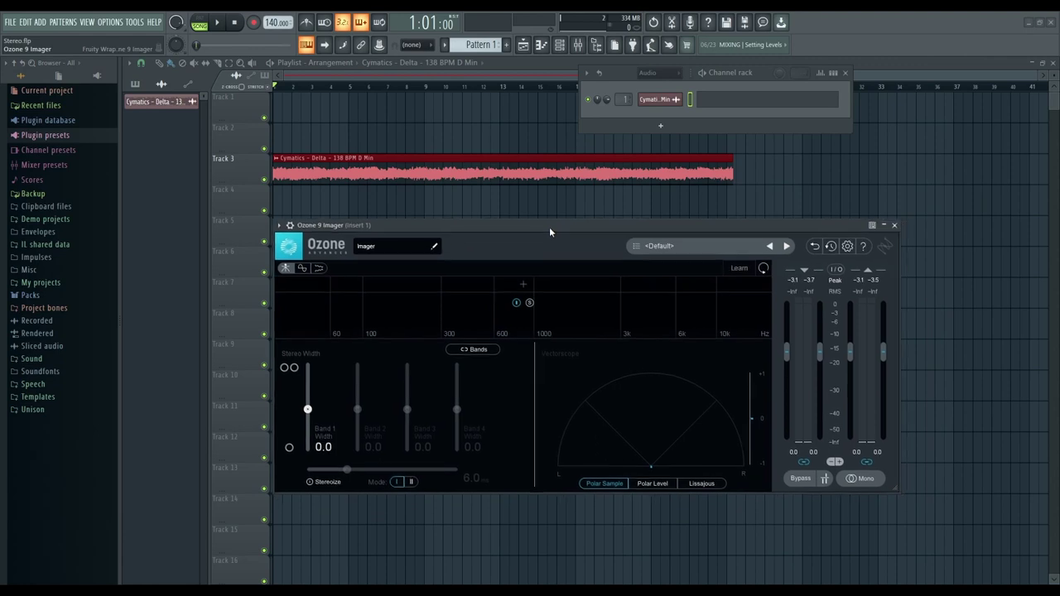
# Show the mixer and reopen the Ozone 9 Imager from Insert 1's second effect slot, repositioning its window over the mixer.
pyautogui.click(578, 45)
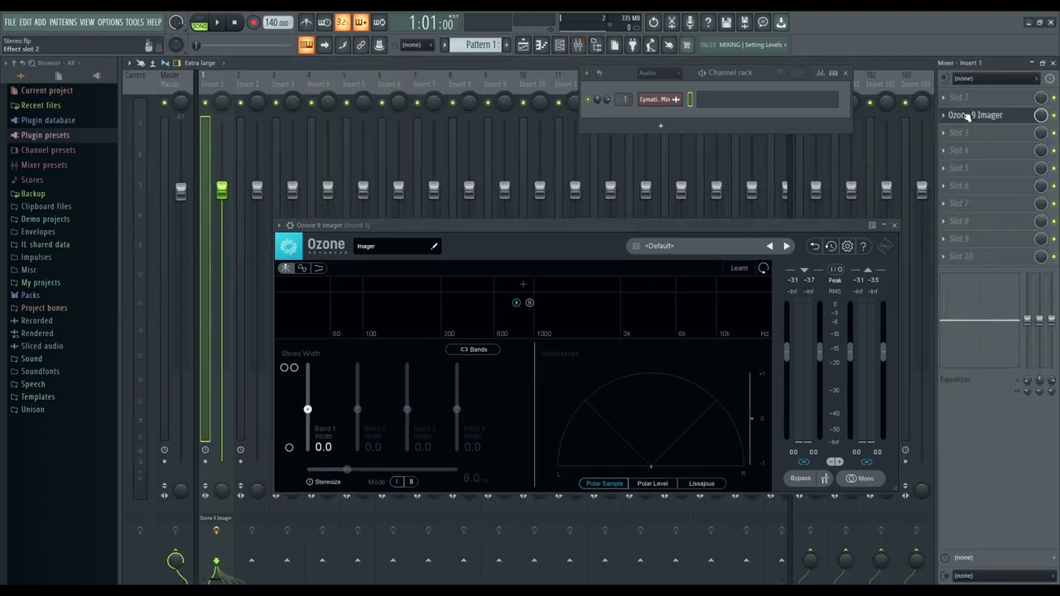
pyautogui.click(971, 120)
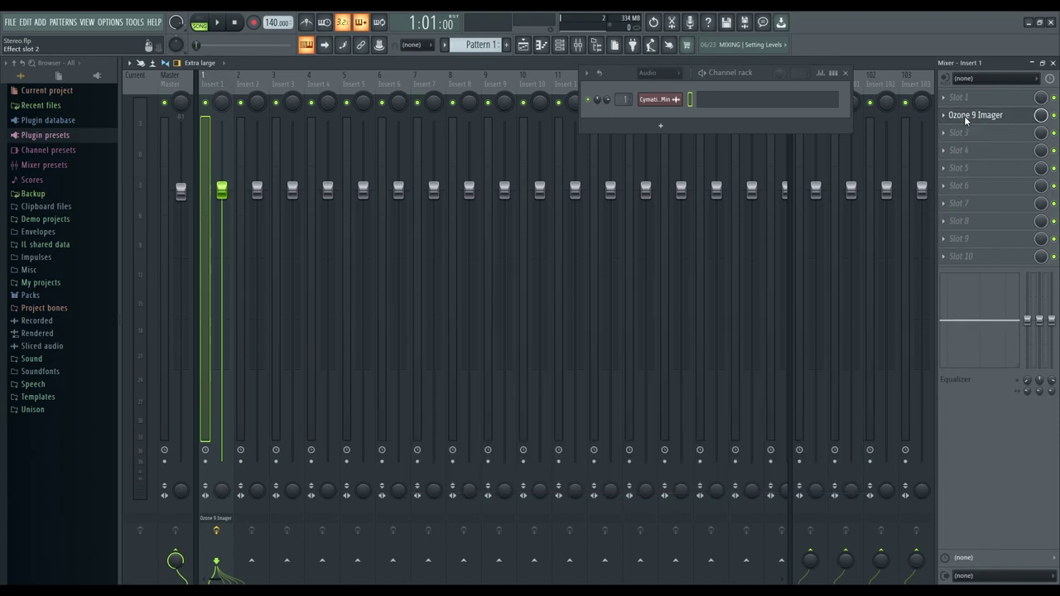
pyautogui.click(976, 118)
pyautogui.click(278, 225)
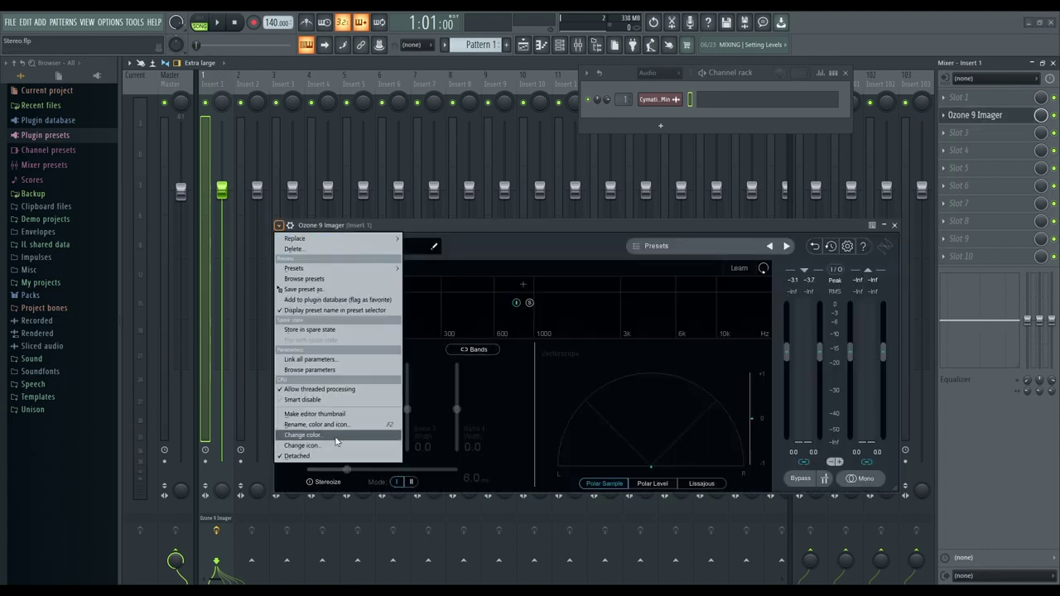
pyautogui.click(513, 223)
pyautogui.moveTo(515, 224); pyautogui.dragTo(502, 195)
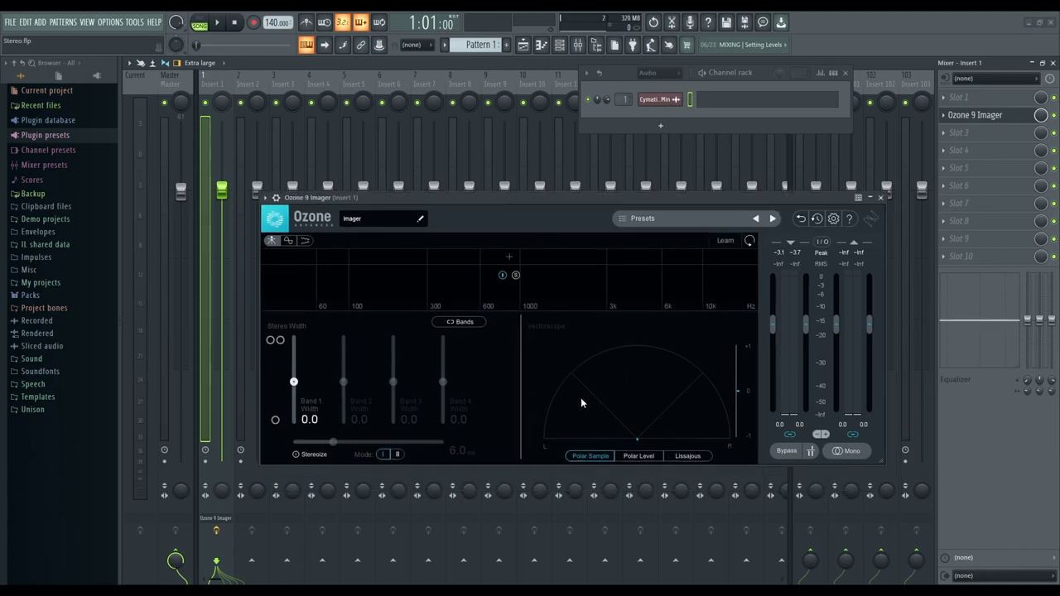
pyautogui.moveTo(636, 195); pyautogui.dragTo(618, 154)
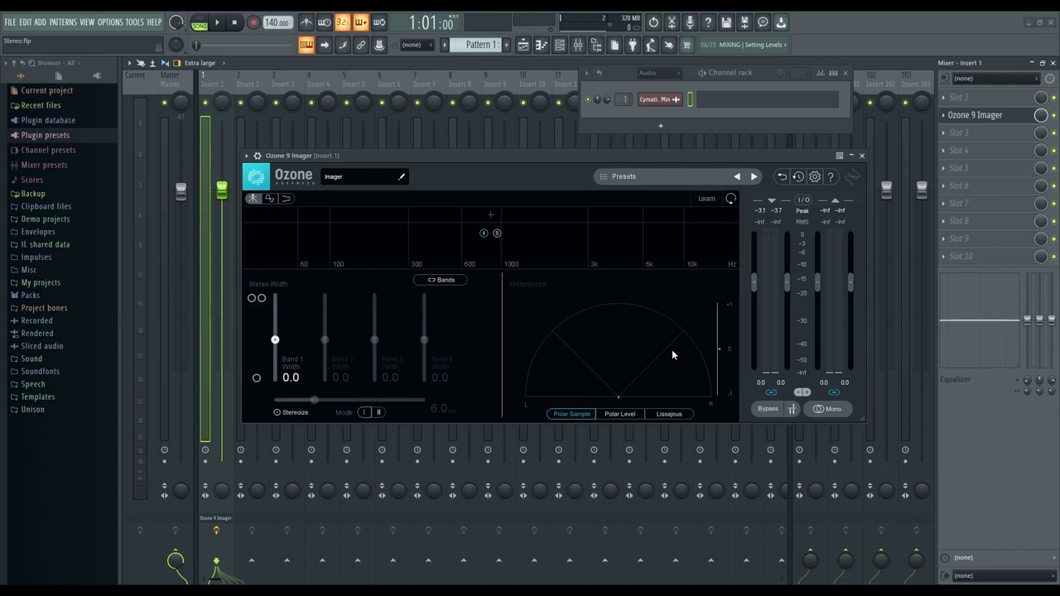
pyautogui.moveTo(435, 156); pyautogui.dragTo(484, 211)
# Move the Cymatics audio clip to the start of Track 1 in the playlist and close the channel rack.
pyautogui.click(524, 44)
pyautogui.moveTo(333, 146); pyautogui.dragTo(288, 90)
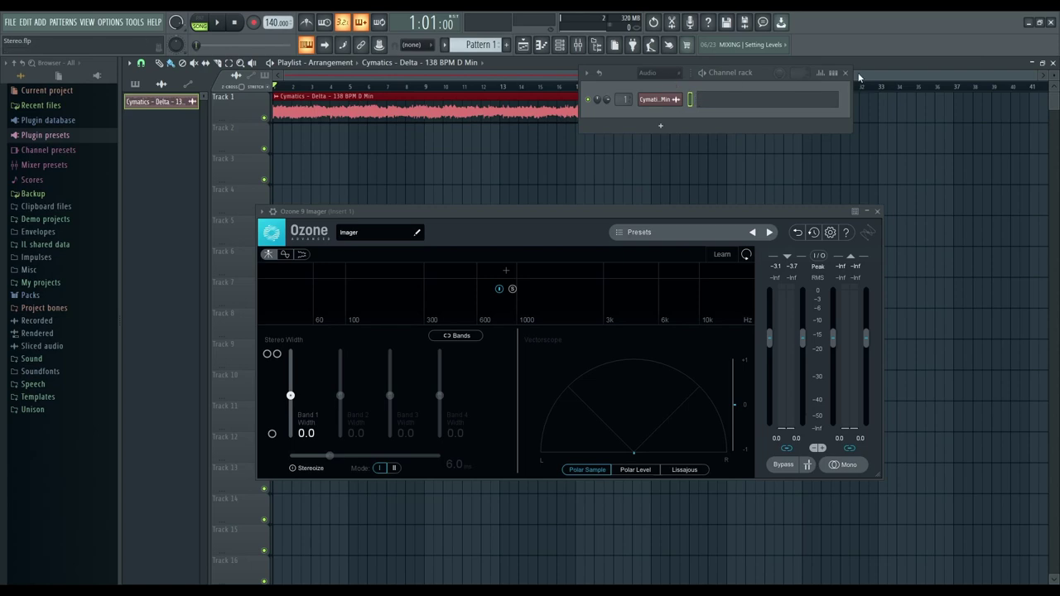
pyautogui.click(844, 73)
pyautogui.moveTo(458, 214); pyautogui.dragTo(461, 165)
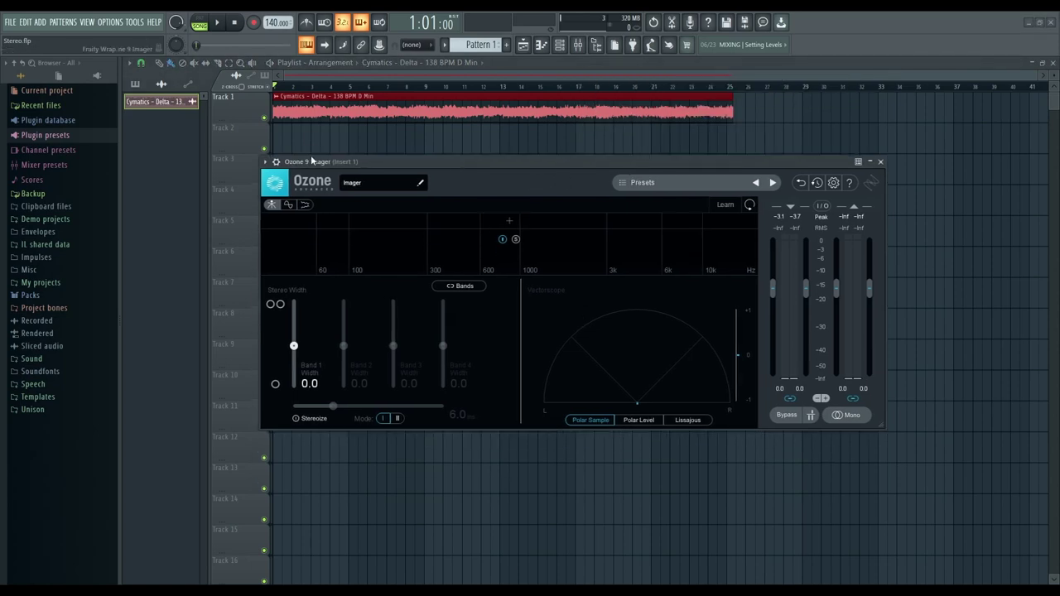
# Play the clip at the default stereo width to examine the Imager's vectorscope, and stop playback.
pyautogui.press('space')
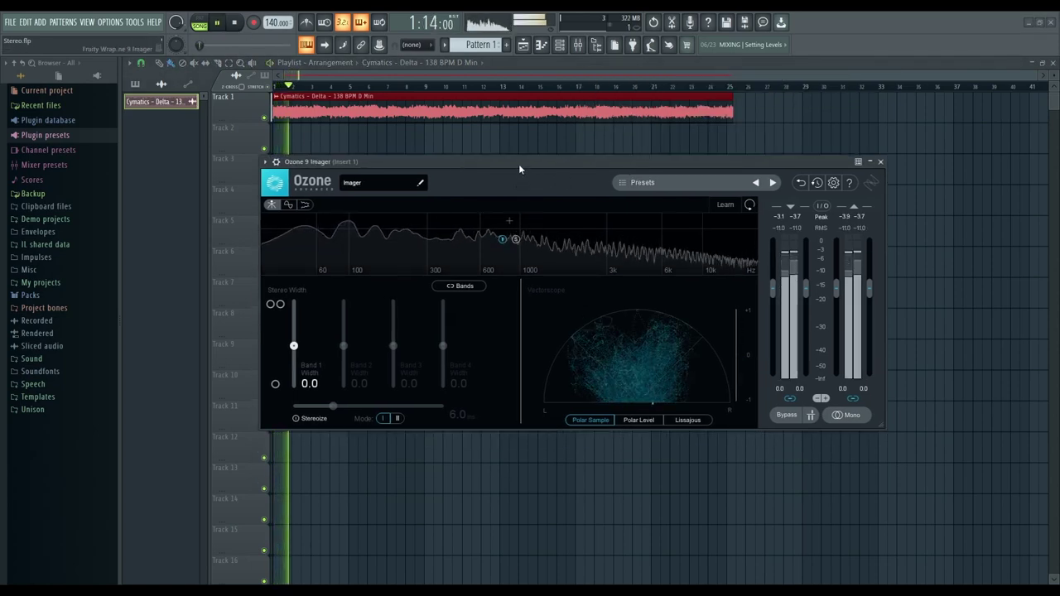
pyautogui.moveTo(517, 164); pyautogui.dragTo(513, 166)
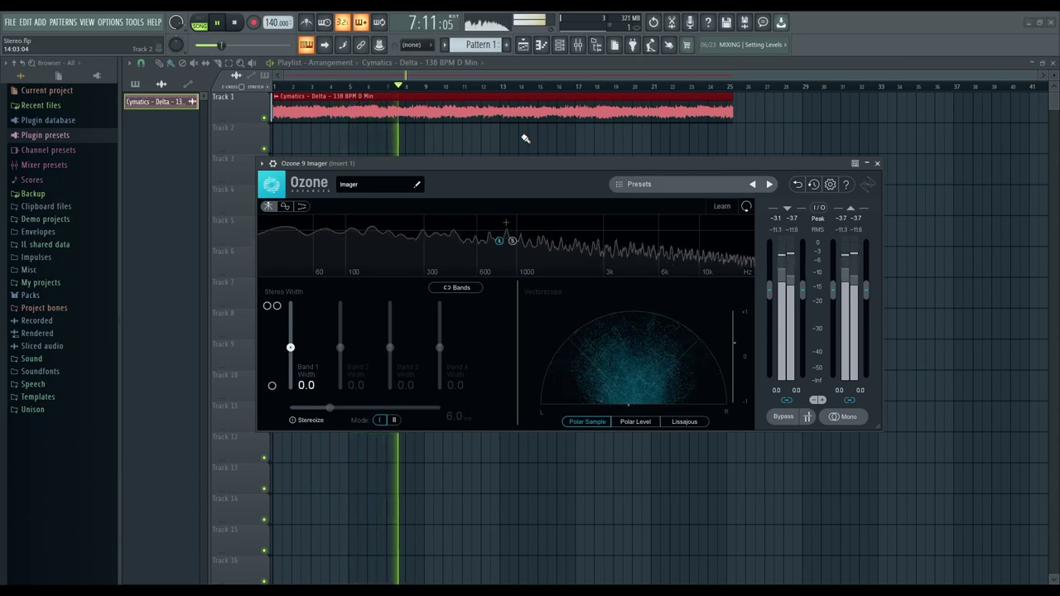
pyautogui.press('space')
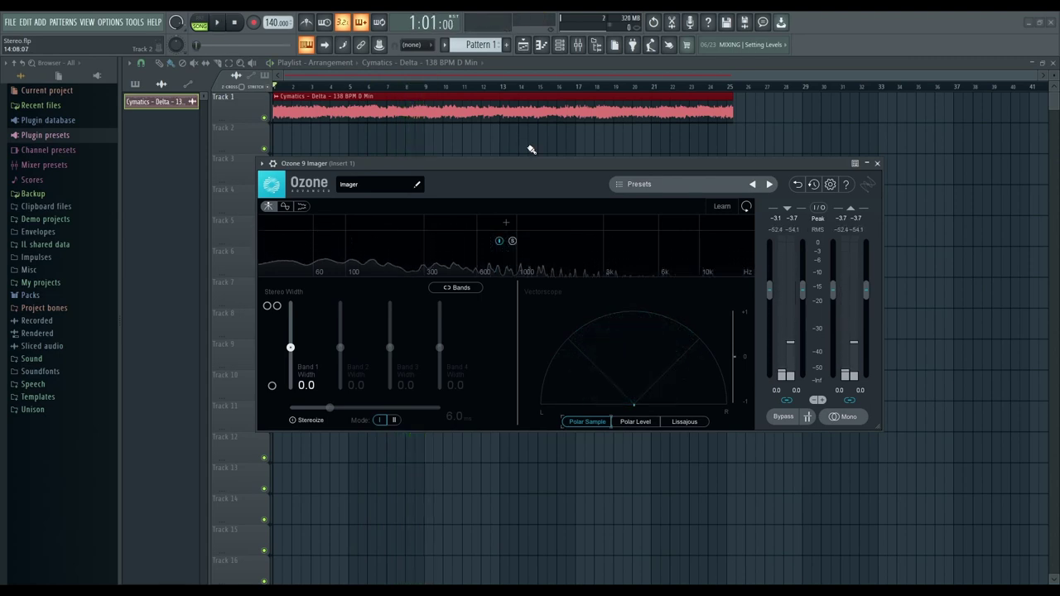
pyautogui.moveTo(537, 164)
pyautogui.mouseDown()
pyautogui.moveTo(540, 150)
pyautogui.moveTo(536, 169)
pyautogui.mouseUp()
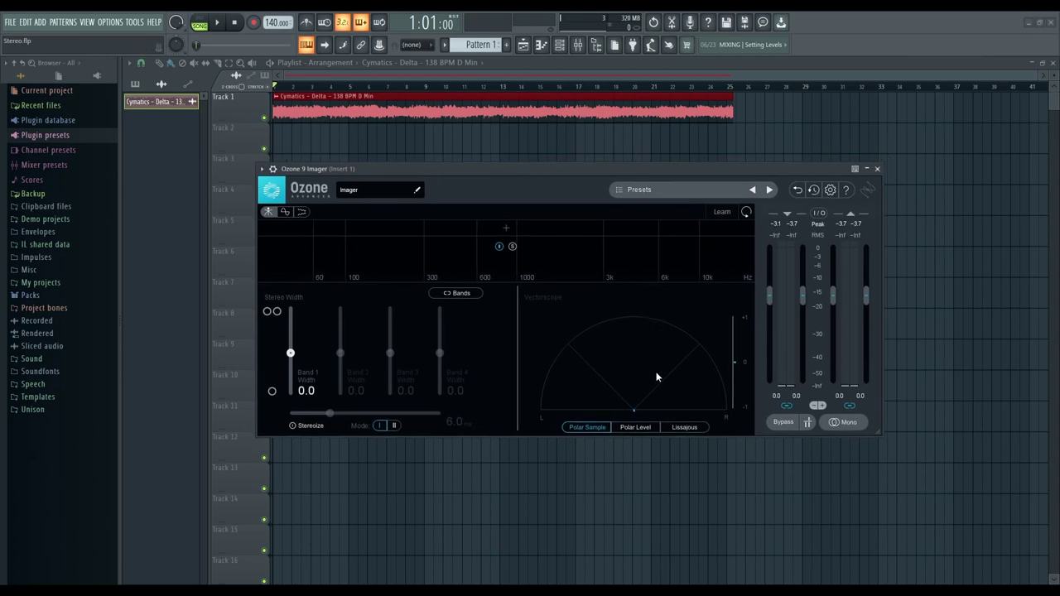
pyautogui.moveTo(607, 171); pyautogui.dragTo(610, 157)
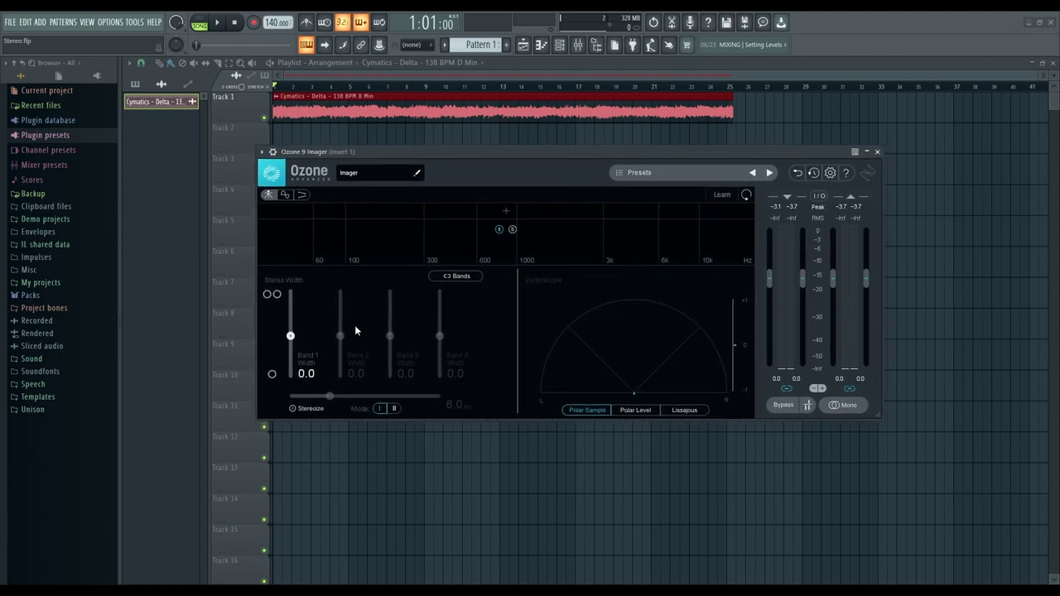
# Set the Imager's Band 1 width to -100 and play the clip twice to check the narrowed signal.
pyautogui.moveTo(290, 337); pyautogui.dragTo(314, 387)
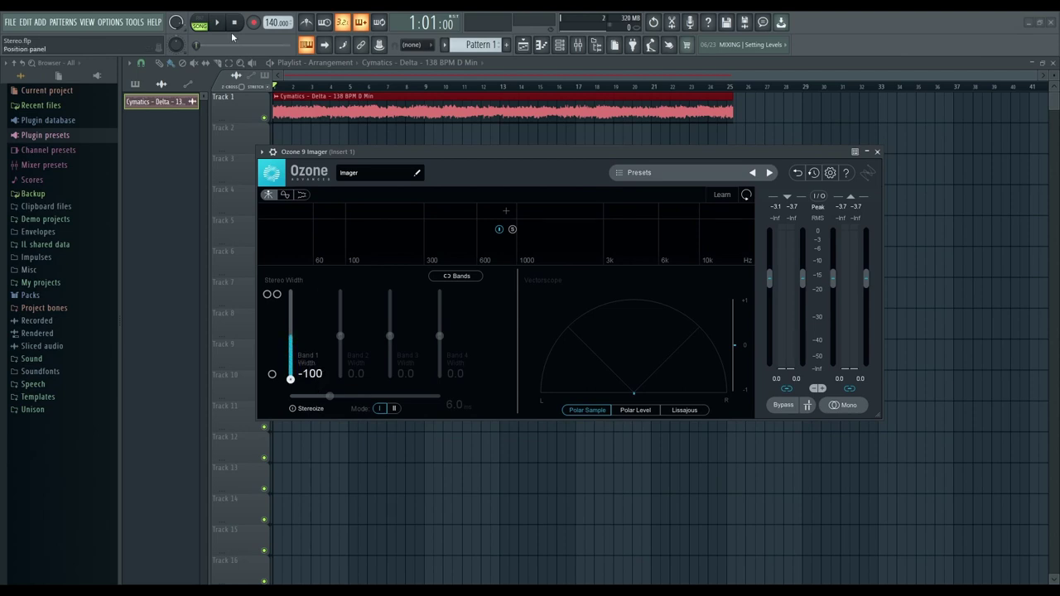
pyautogui.press('space')
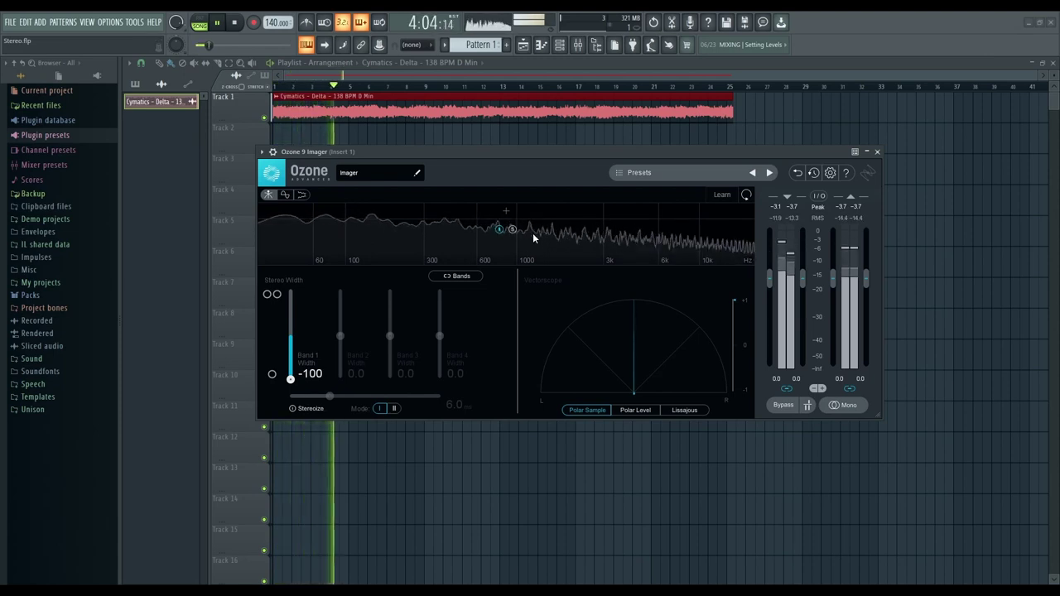
pyautogui.press('space')
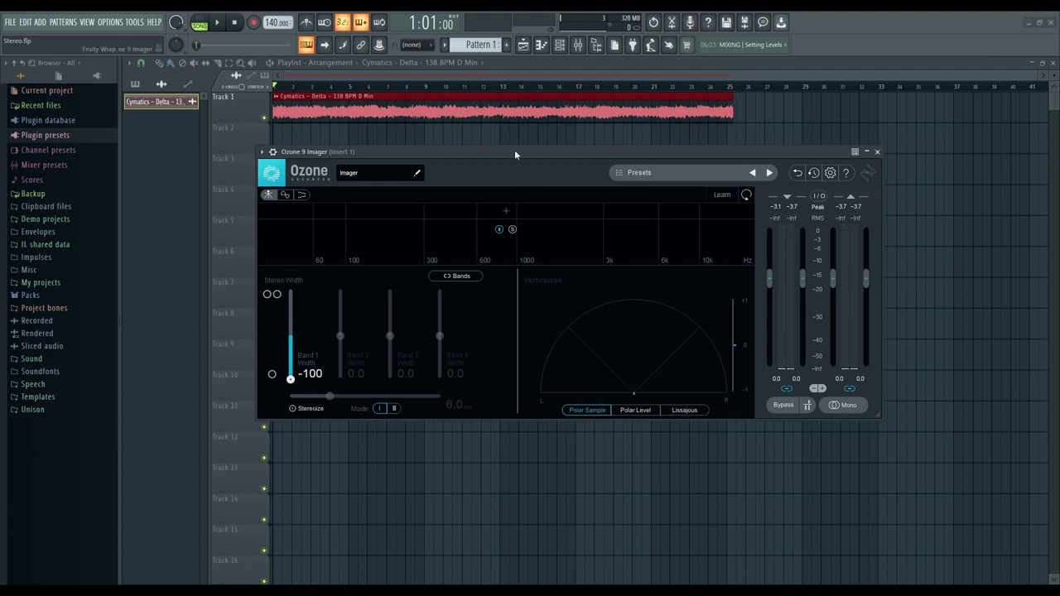
pyautogui.press('space')
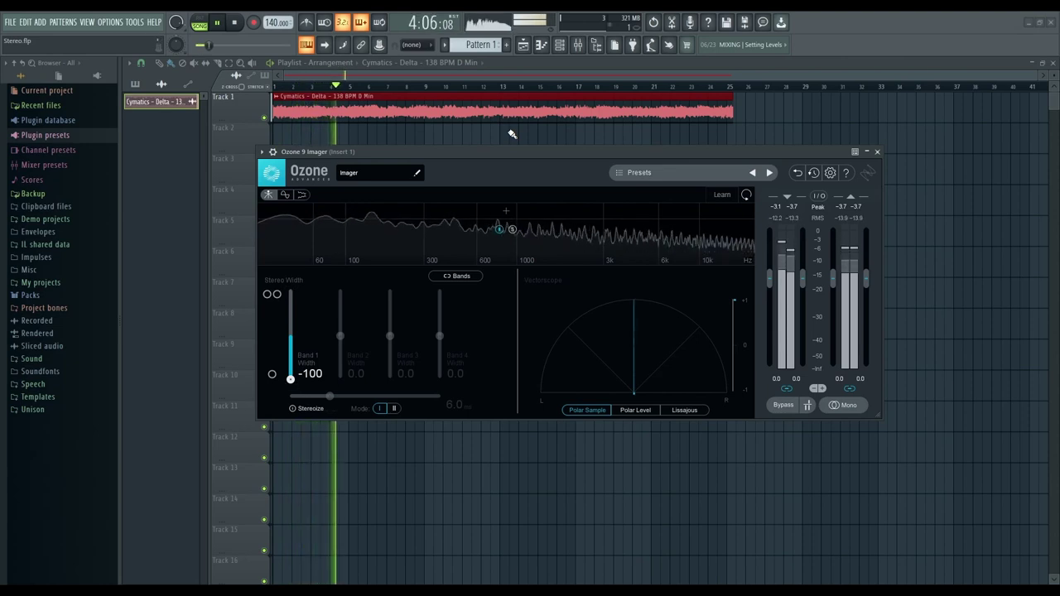
pyautogui.press('space')
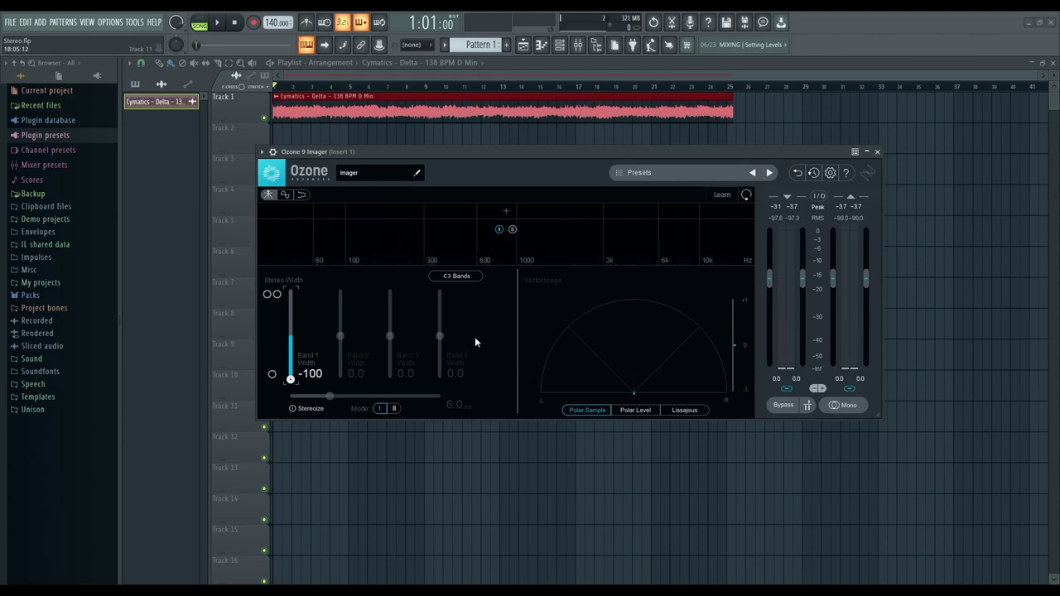
# Set the Band 1 width to 100, play the clip, and reduce the width to 8.9 during playback before stopping.
pyautogui.moveTo(290, 379); pyautogui.dragTo(304, 262)
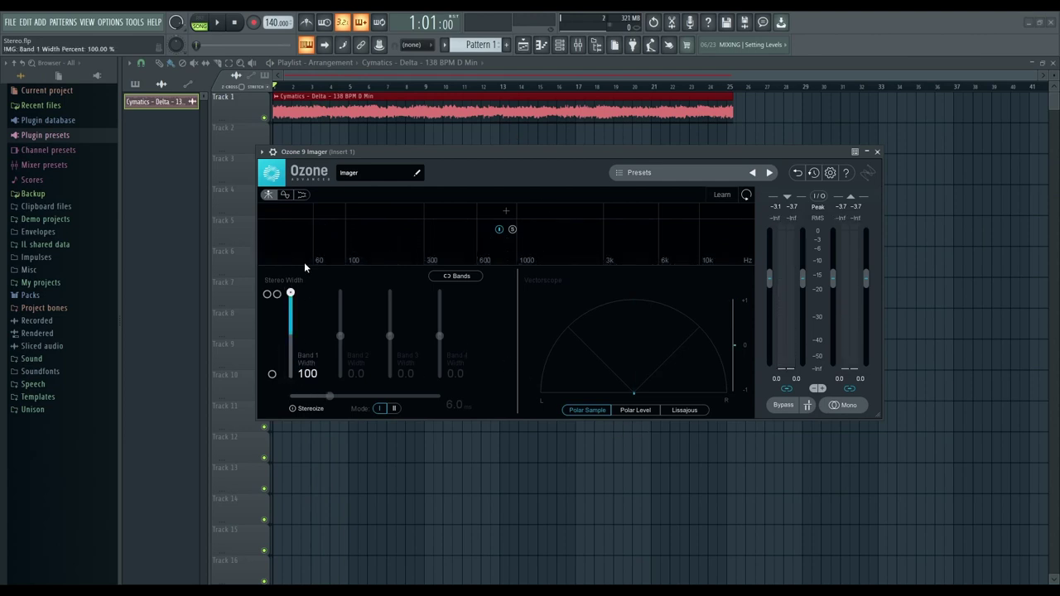
pyautogui.press('space')
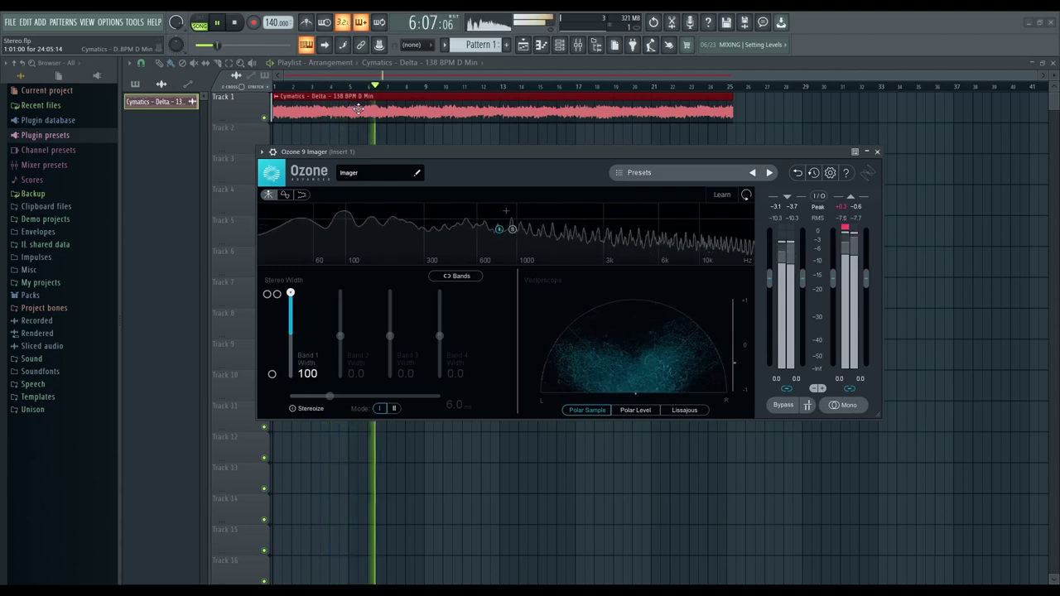
pyautogui.moveTo(290, 294); pyautogui.dragTo(309, 336)
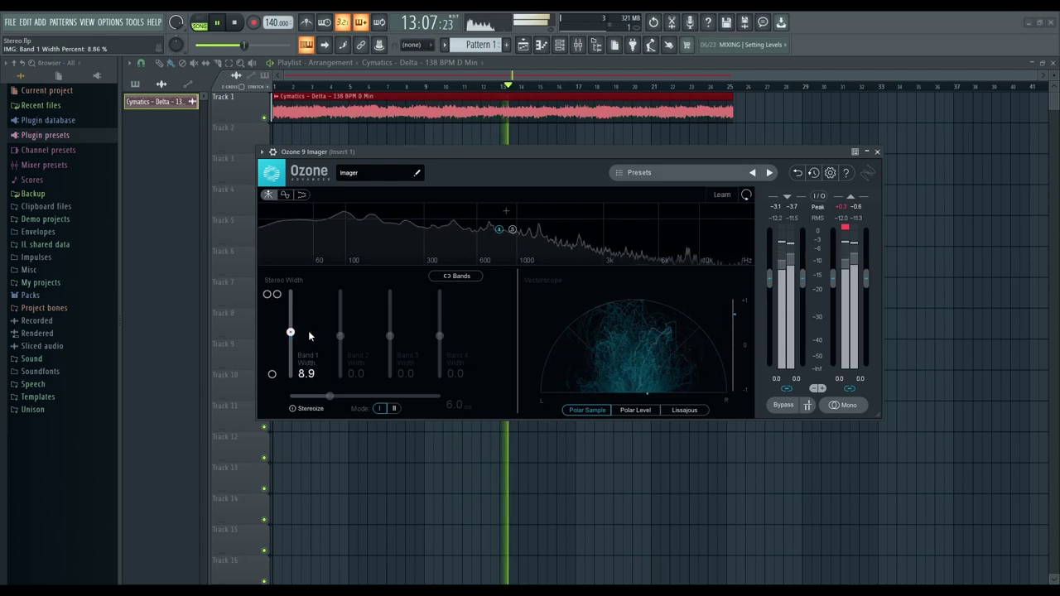
pyautogui.press('space')
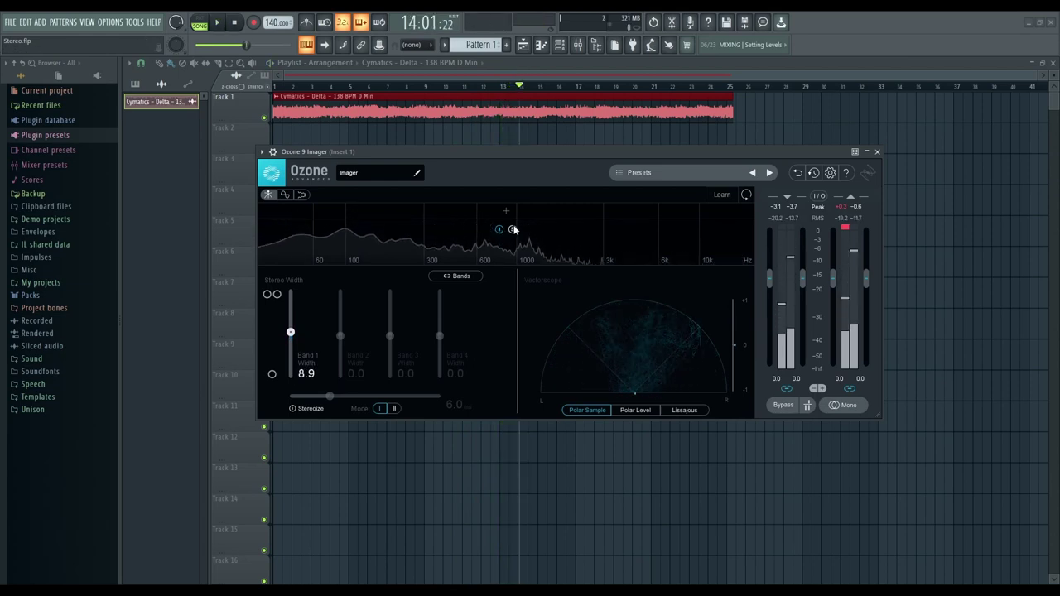
pyautogui.moveTo(534, 153); pyautogui.dragTo(541, 154)
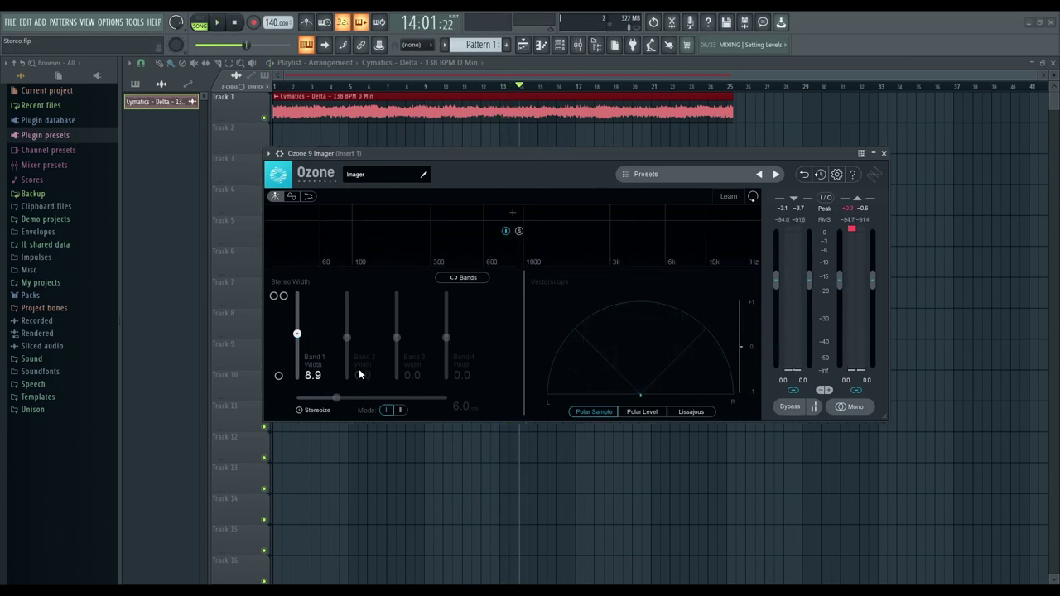
# Lower the Band 1 width to -3.8, reset it to its default, and raise it to 7.6.
pyautogui.moveTo(299, 338); pyautogui.dragTo(329, 342)
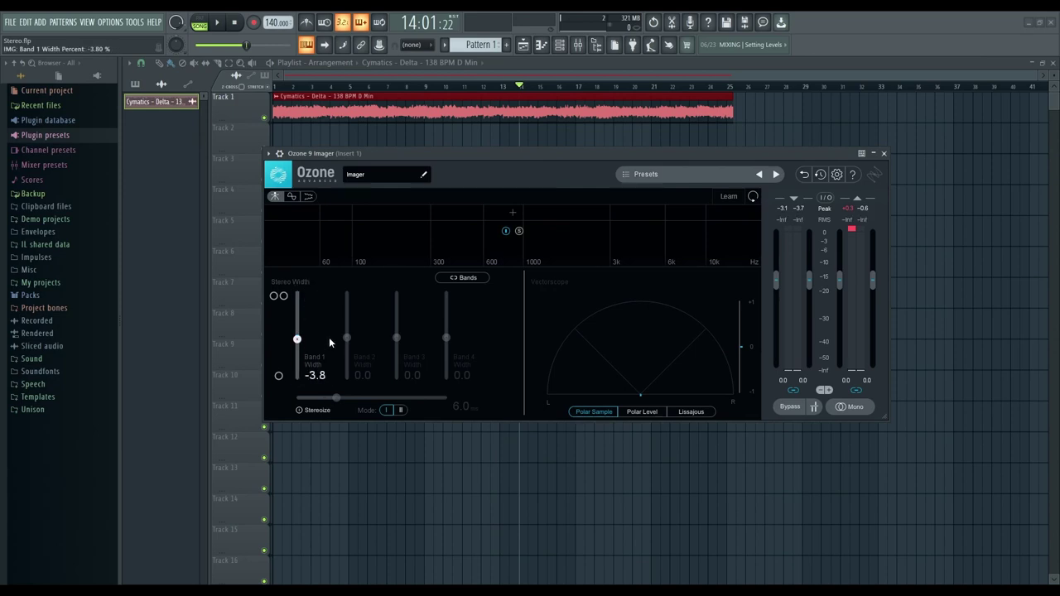
pyautogui.doubleClick(298, 342)
pyautogui.moveTo(540, 157); pyautogui.dragTo(532, 157)
pyautogui.moveTo(298, 337)
pyautogui.mouseDown()
pyautogui.moveTo(297, 292)
pyautogui.moveTo(315, 335)
pyautogui.mouseUp()
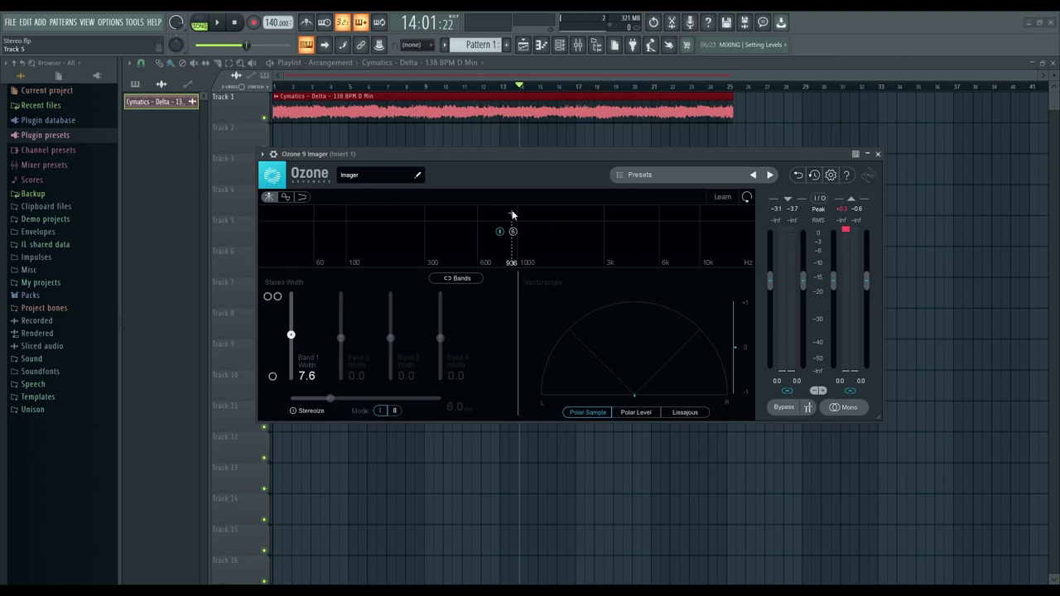
pyautogui.moveTo(511, 152); pyautogui.dragTo(498, 151)
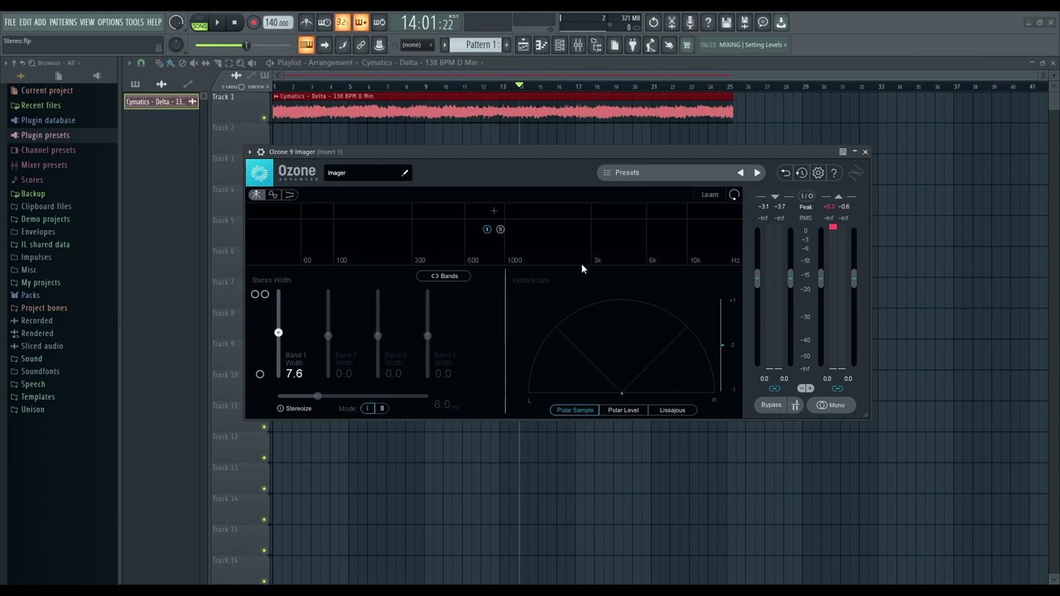
# Load the Control Low End preset in the Imager and close the preset manager.
pyautogui.click(629, 175)
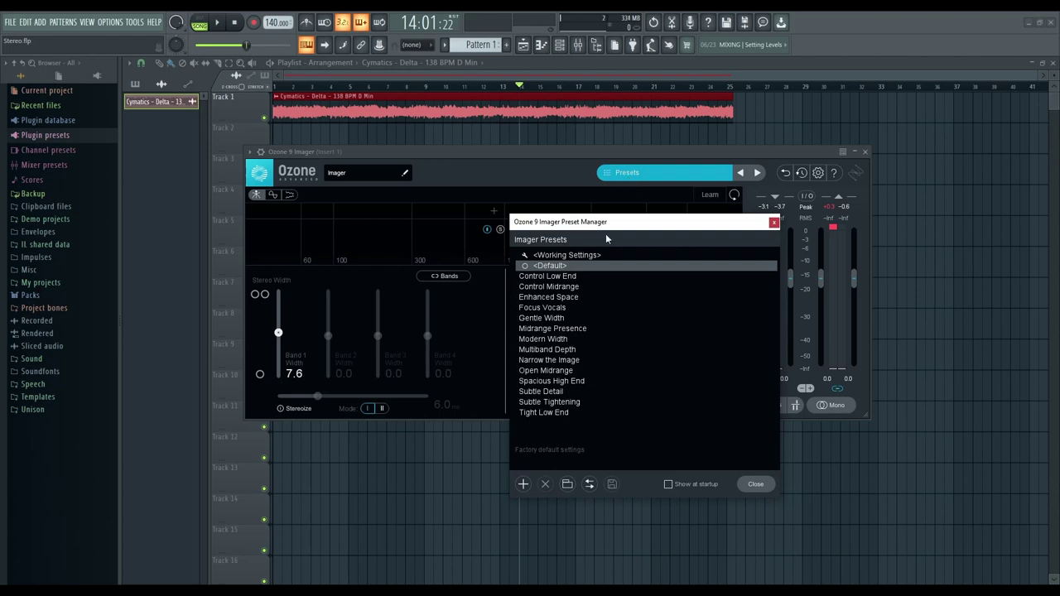
pyautogui.click(540, 276)
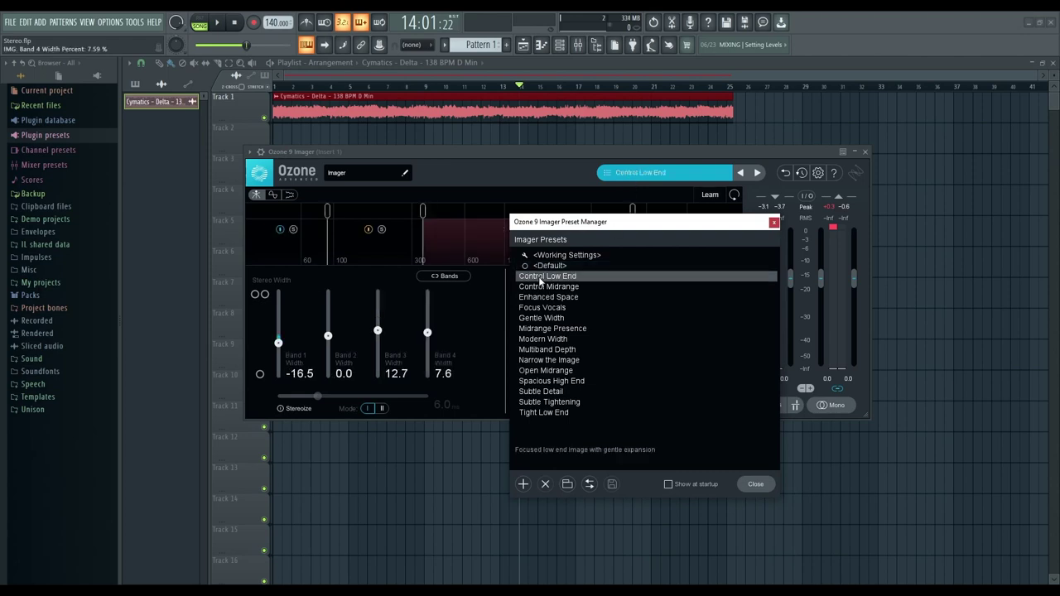
pyautogui.click(774, 223)
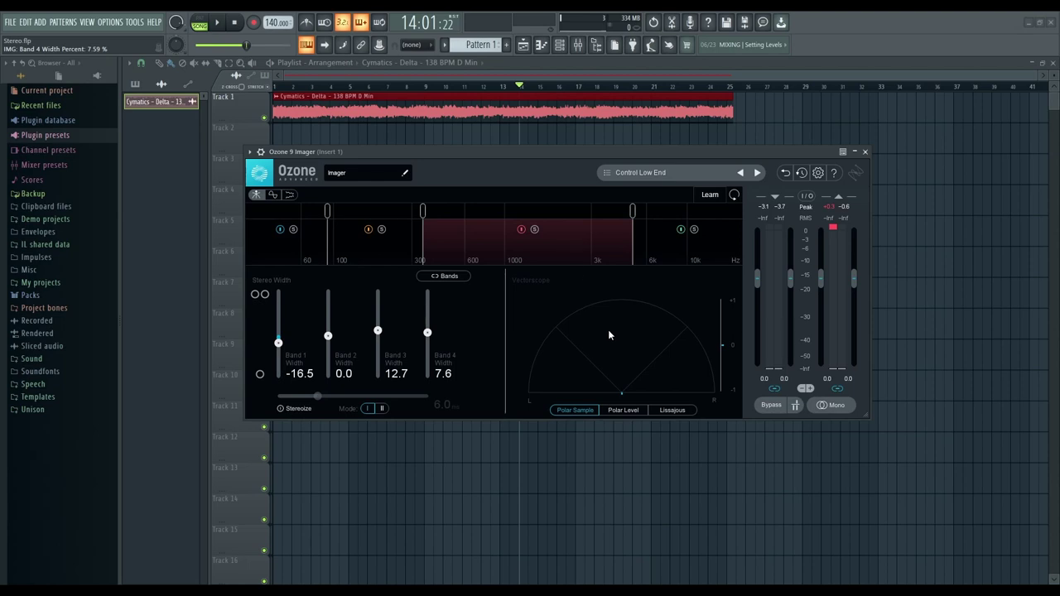
# Select the first, second and third frequency bands in turn to examine their ranges in the spectrum.
pyautogui.click(295, 256)
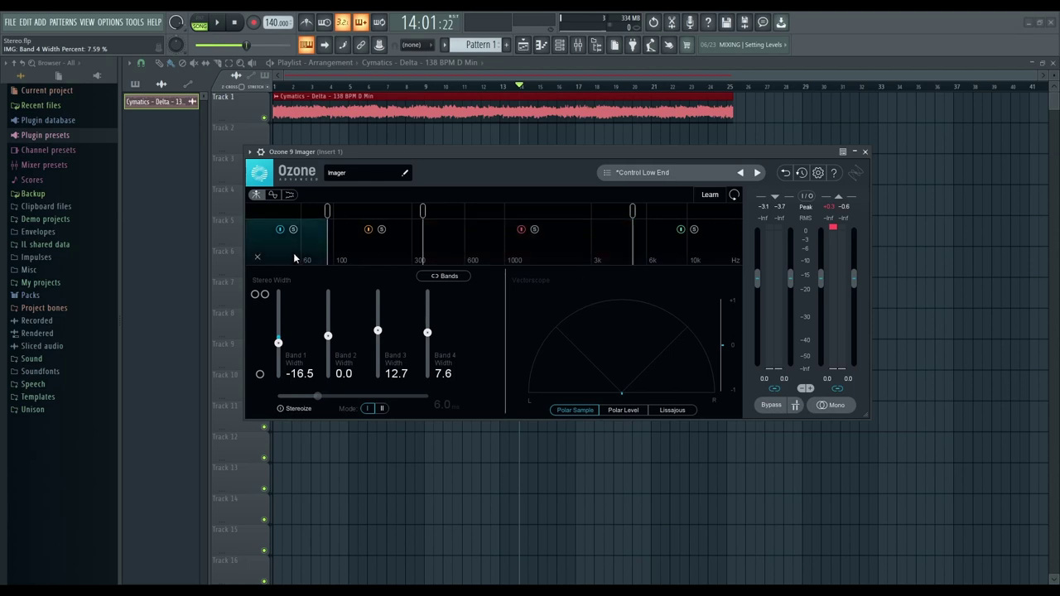
pyautogui.click(341, 252)
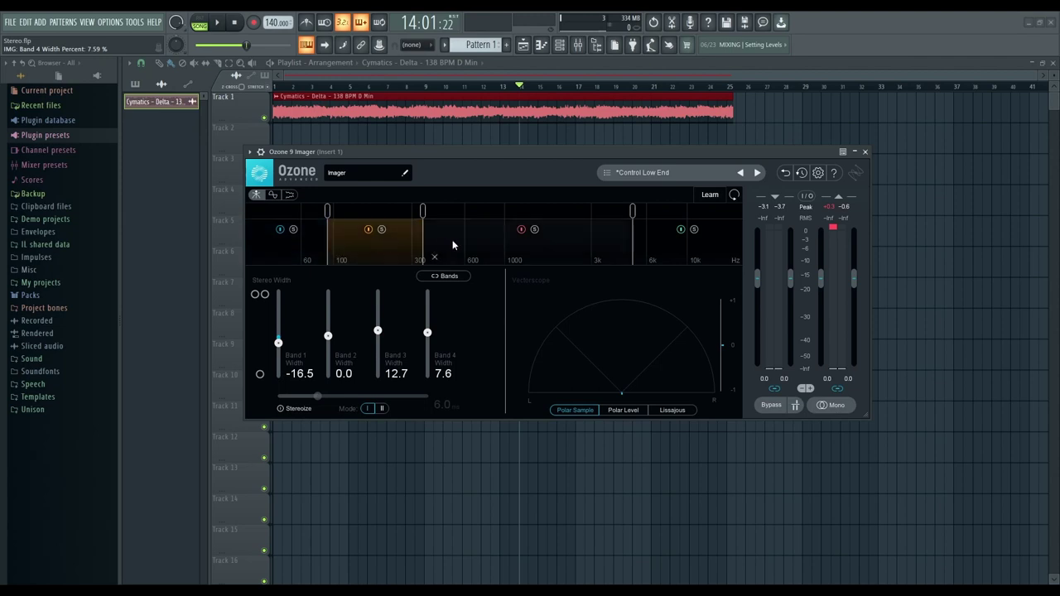
pyautogui.click(478, 246)
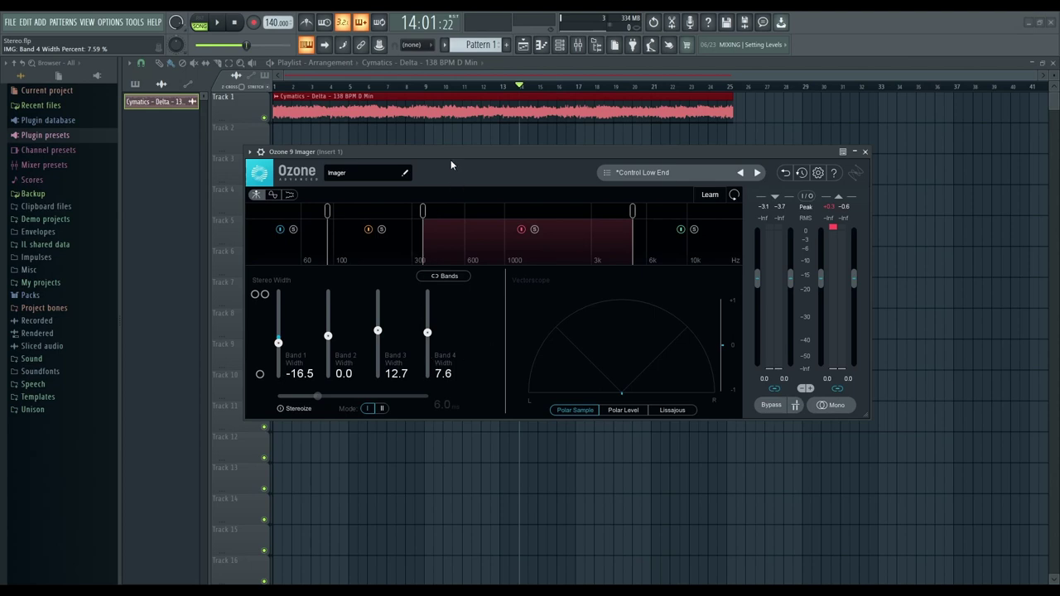
# Set the Band 2 width to -6.3 and the Band 3 width to 15.2.
pyautogui.moveTo(449, 150); pyautogui.dragTo(441, 147)
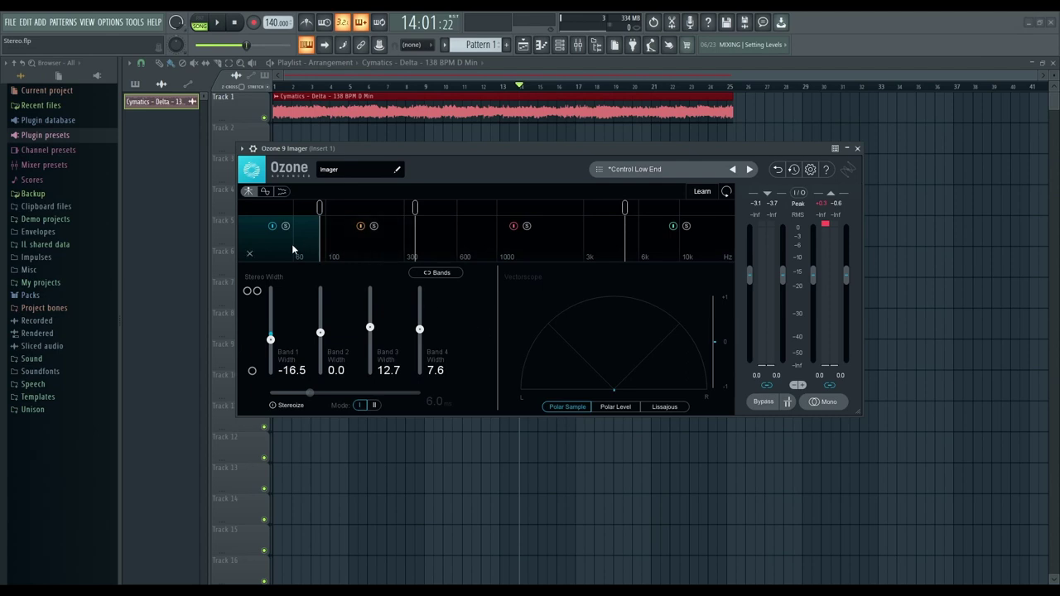
pyautogui.moveTo(322, 333); pyautogui.dragTo(385, 331)
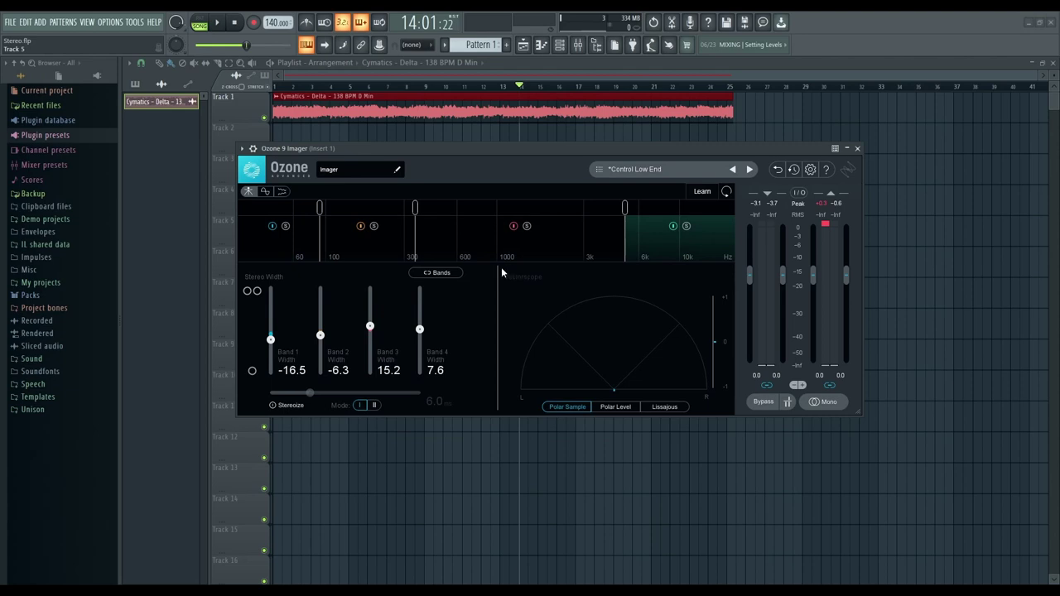
pyautogui.moveTo(516, 150); pyautogui.dragTo(521, 153)
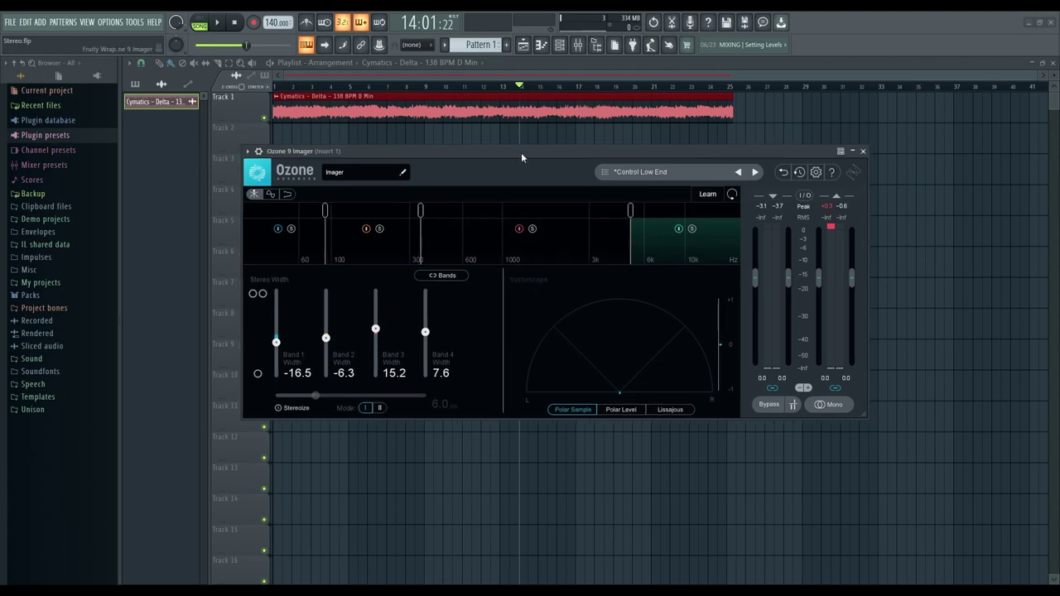
# Return the song position to the start and show the mixer.
pyautogui.press('space')
pyautogui.click(577, 45)
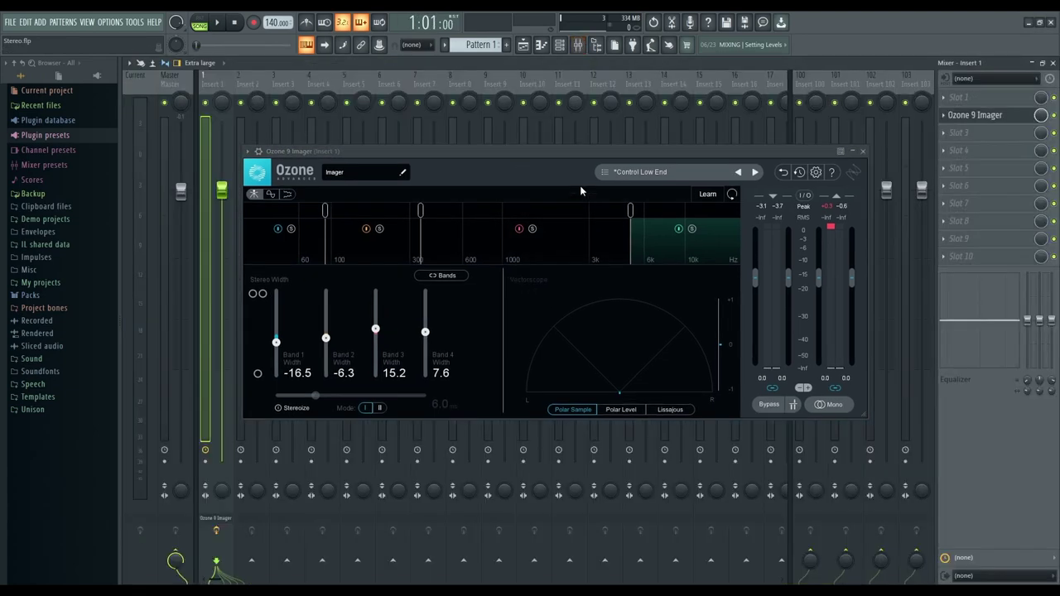
# Play the song with the Ozone 9 Imager enabled, and again with it bypassed, to compare the stereo width.
pyautogui.press('space')
pyautogui.moveTo(525, 150); pyautogui.dragTo(535, 162)
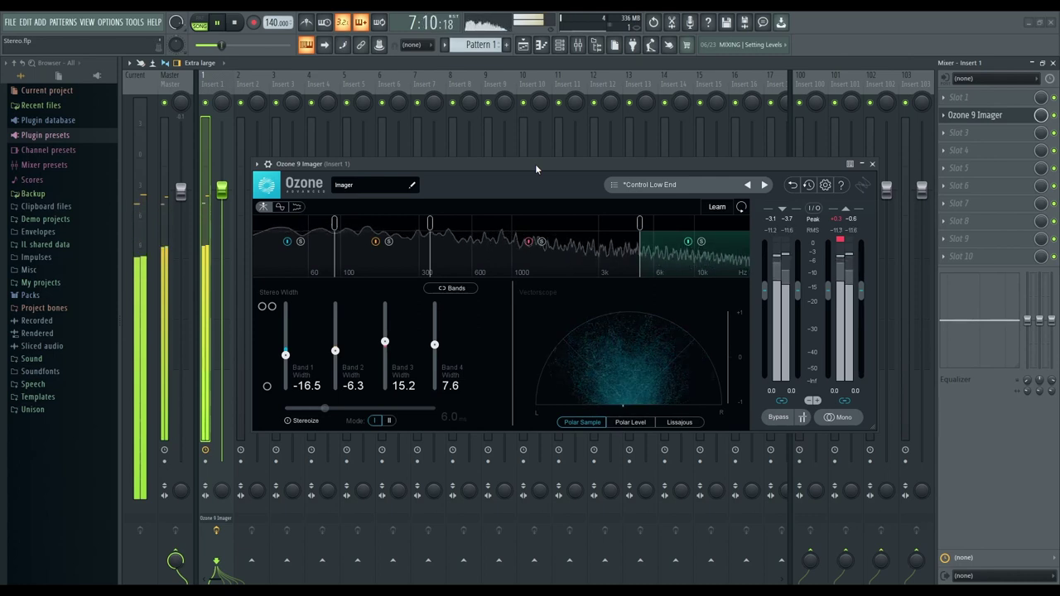
pyautogui.press('space')
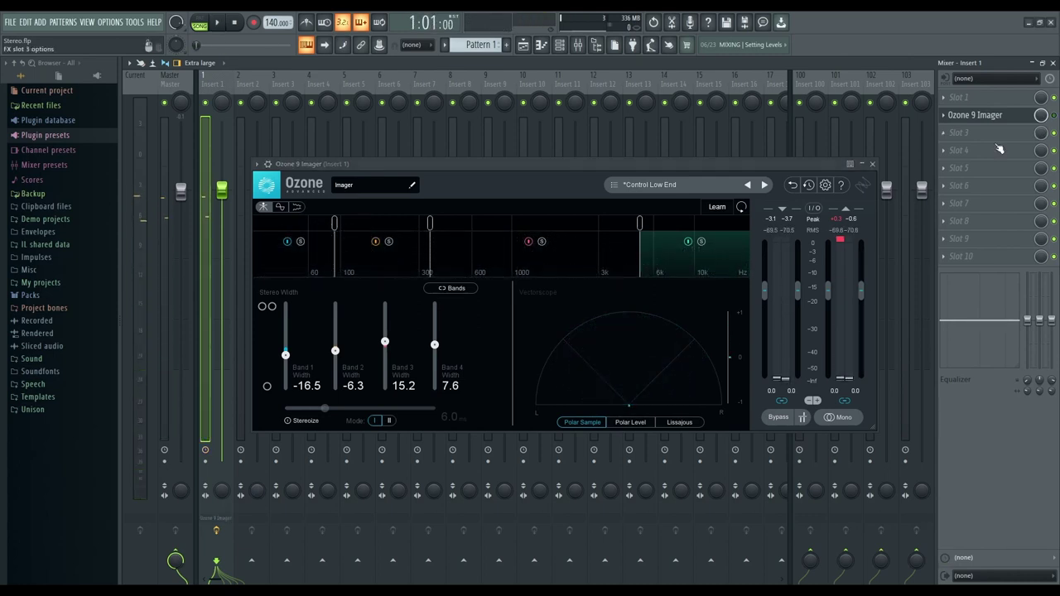
pyautogui.press('space')
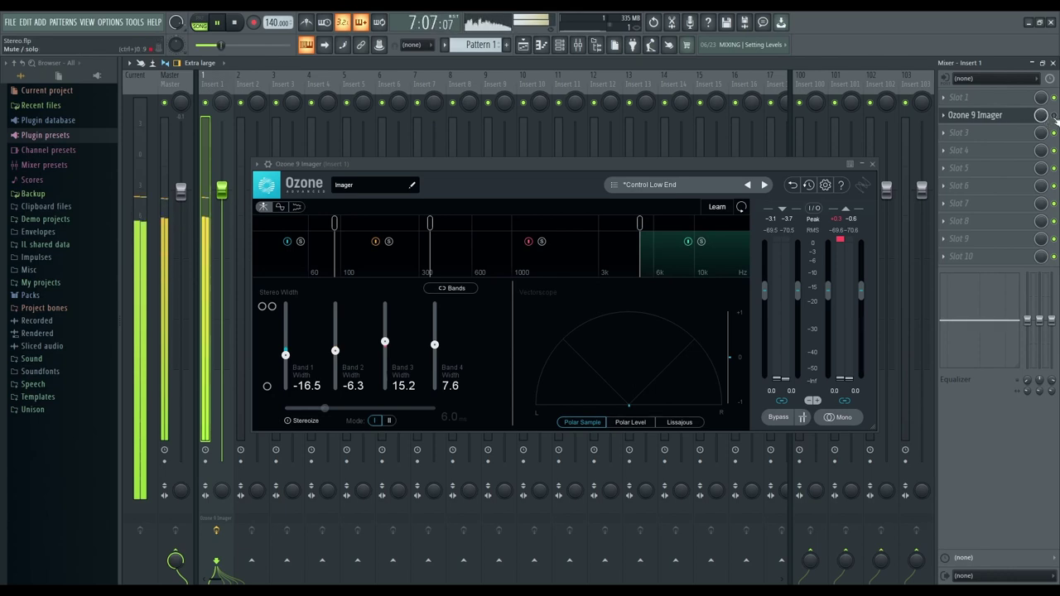
pyautogui.press('space')
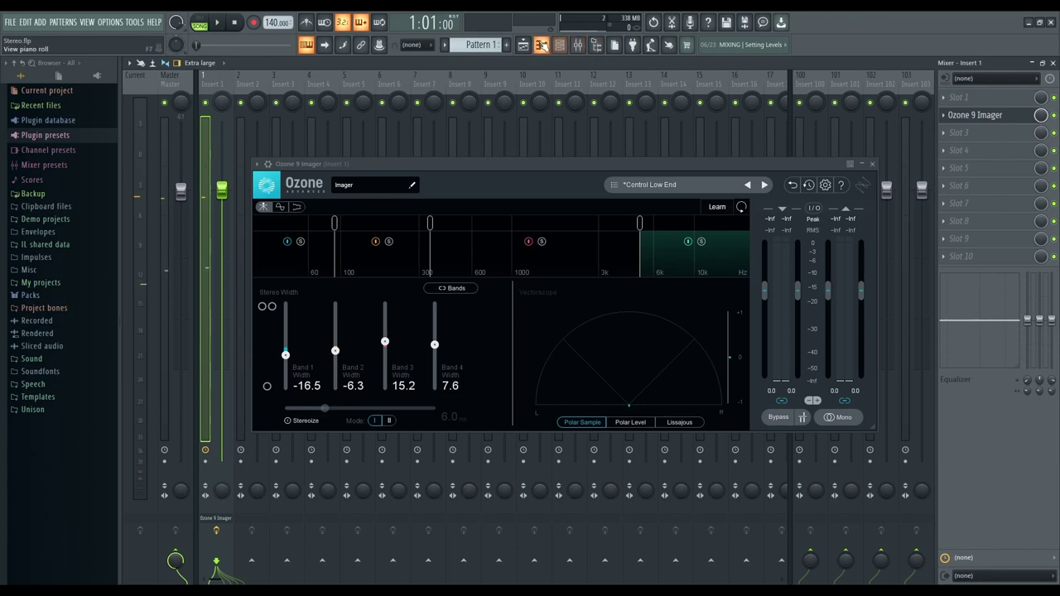
# Set the Imager widths to -69.6, -44.3, 46.8 and 29.1 for Bands 1 to 4 and audition the song.
pyautogui.moveTo(502, 163); pyautogui.dragTo(510, 136)
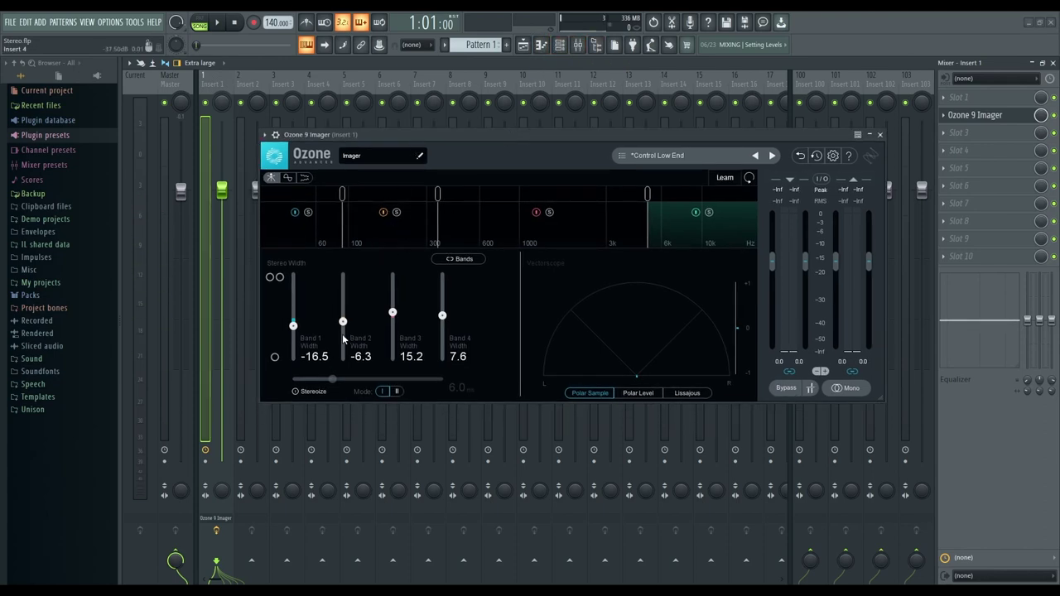
pyautogui.moveTo(293, 326); pyautogui.dragTo(294, 348)
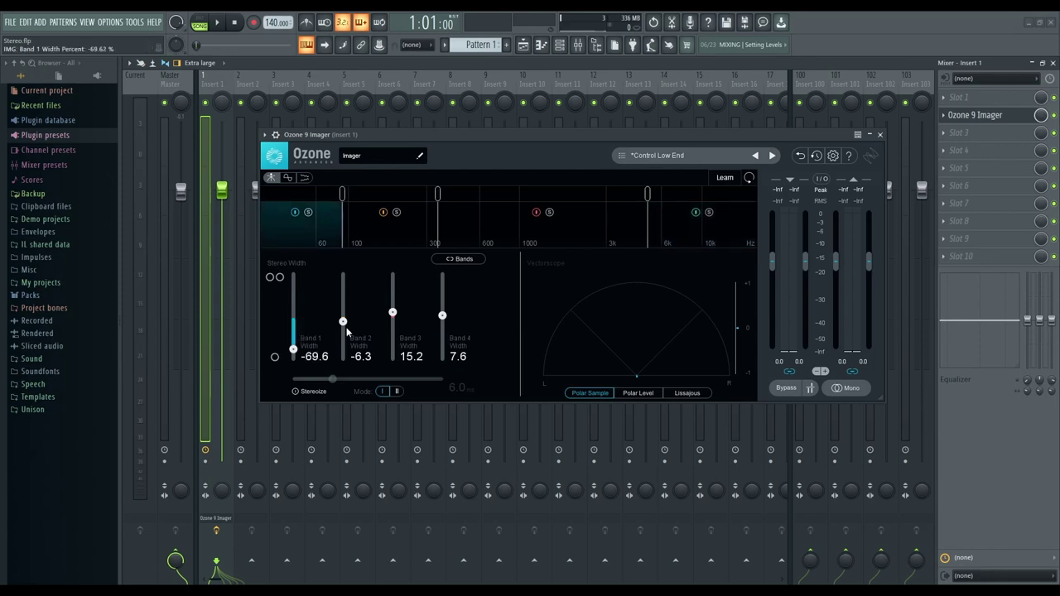
pyautogui.moveTo(346, 328); pyautogui.dragTo(348, 342)
pyautogui.moveTo(393, 311); pyautogui.dragTo(442, 306)
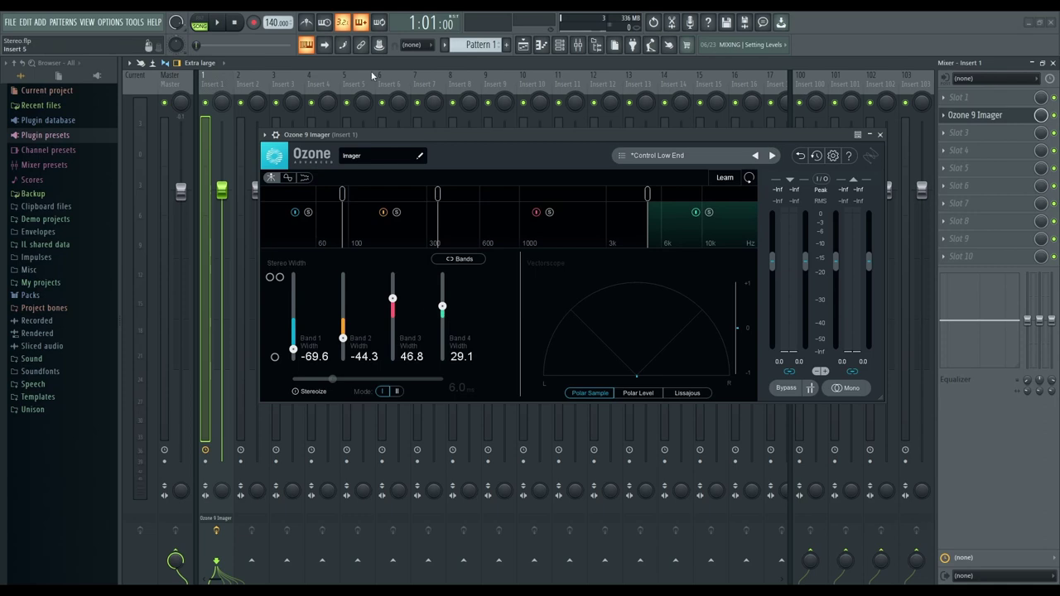
pyautogui.click(217, 23)
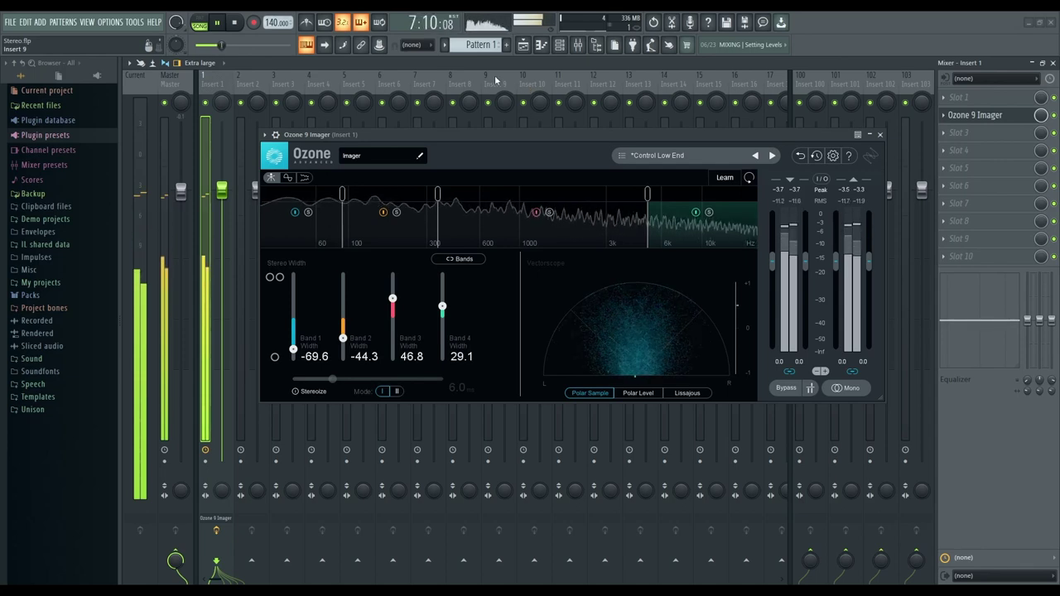
pyautogui.press('space')
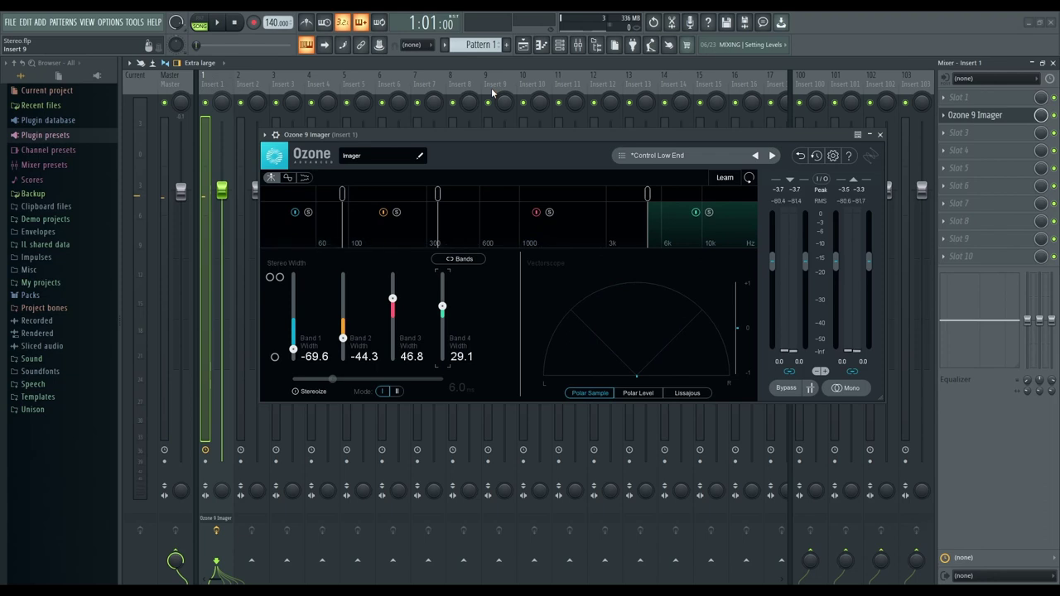
# Delete the Ozone 9 Imager from Insert 1.
pyautogui.click(274, 135)
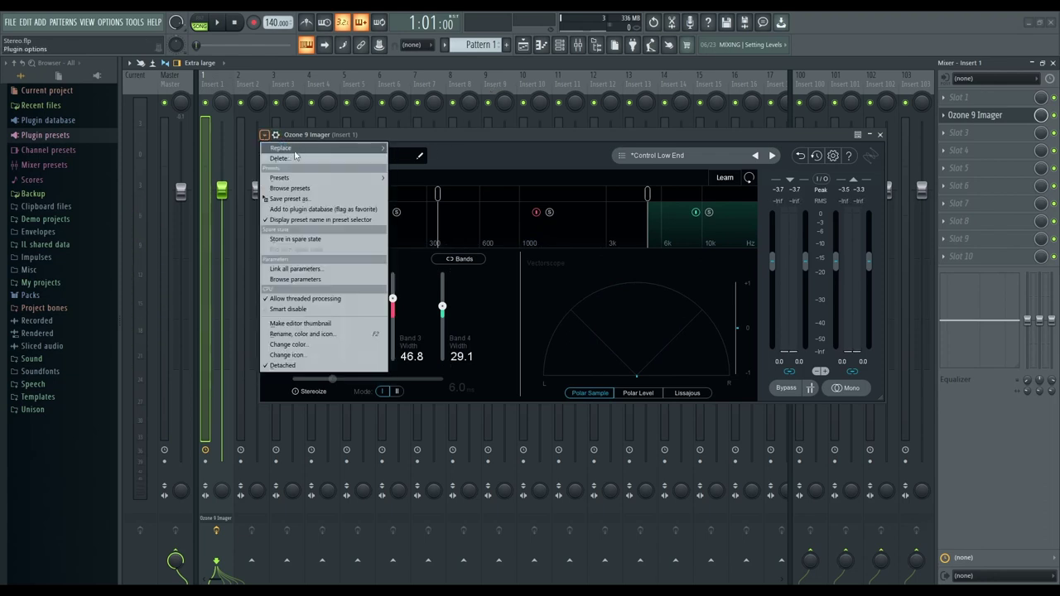
pyautogui.click(303, 158)
pyautogui.click(586, 338)
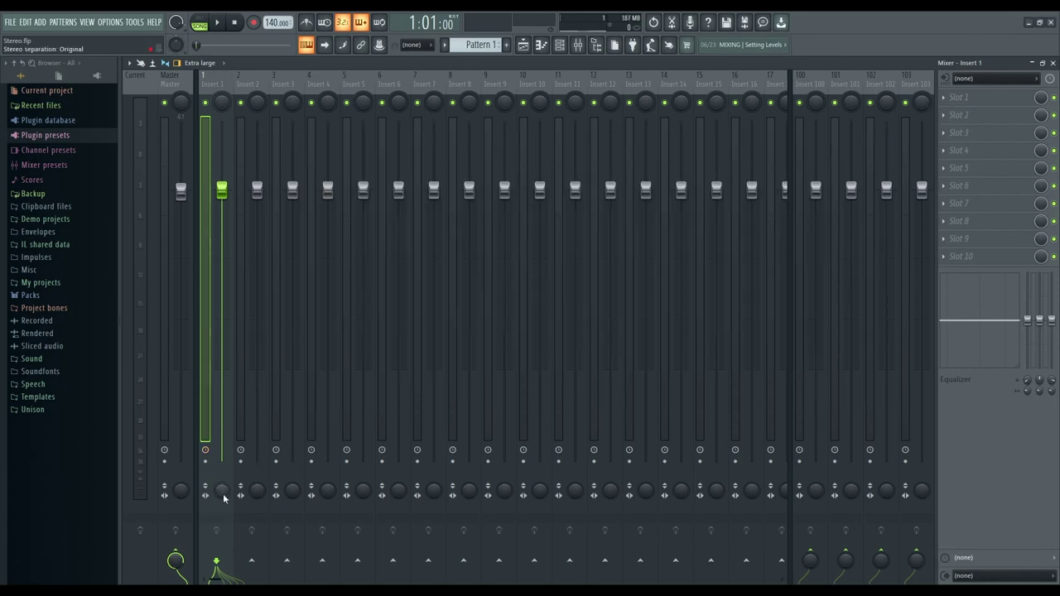
# Try Insert 1's stereo separation at 100% merged while playing the song, and return it to the original setting.
pyautogui.scroll(10, 223, 497)
pyautogui.click(523, 44)
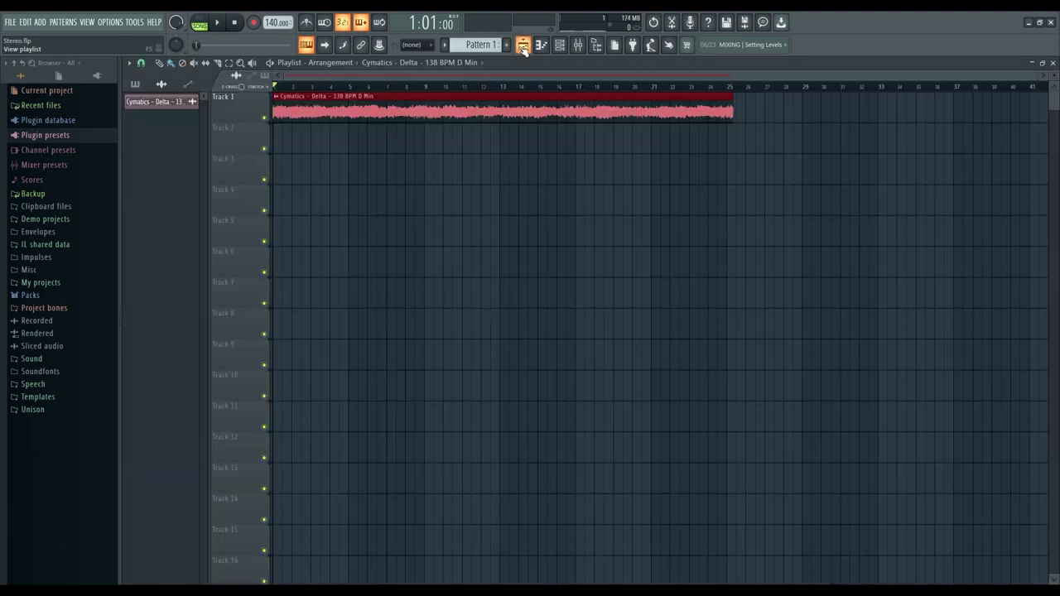
pyautogui.click(579, 45)
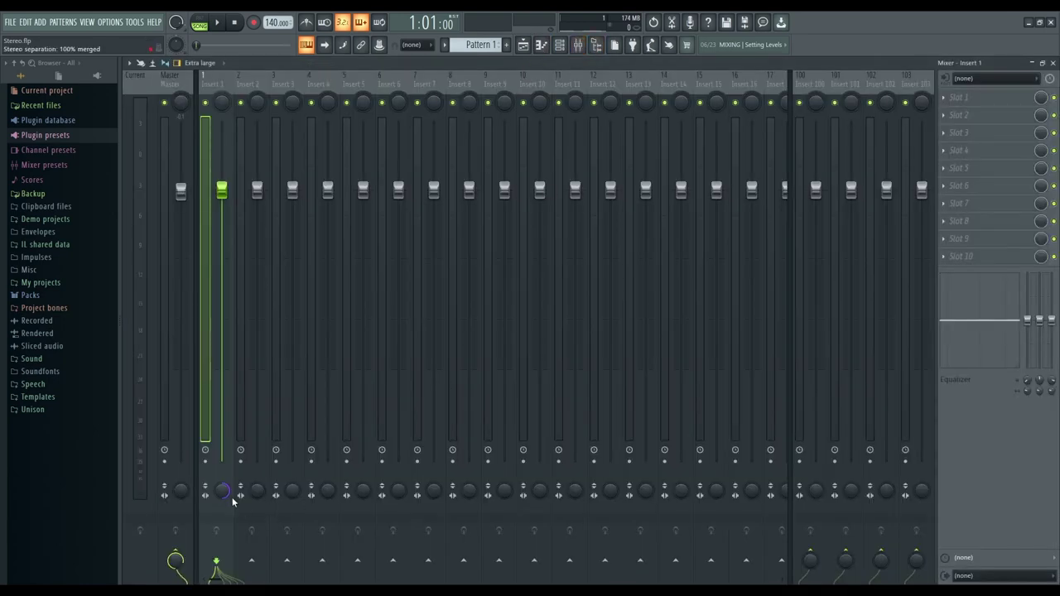
pyautogui.scroll(-20, 224, 493)
pyautogui.press('space')
pyautogui.moveTo(227, 495); pyautogui.dragTo(227, 351)
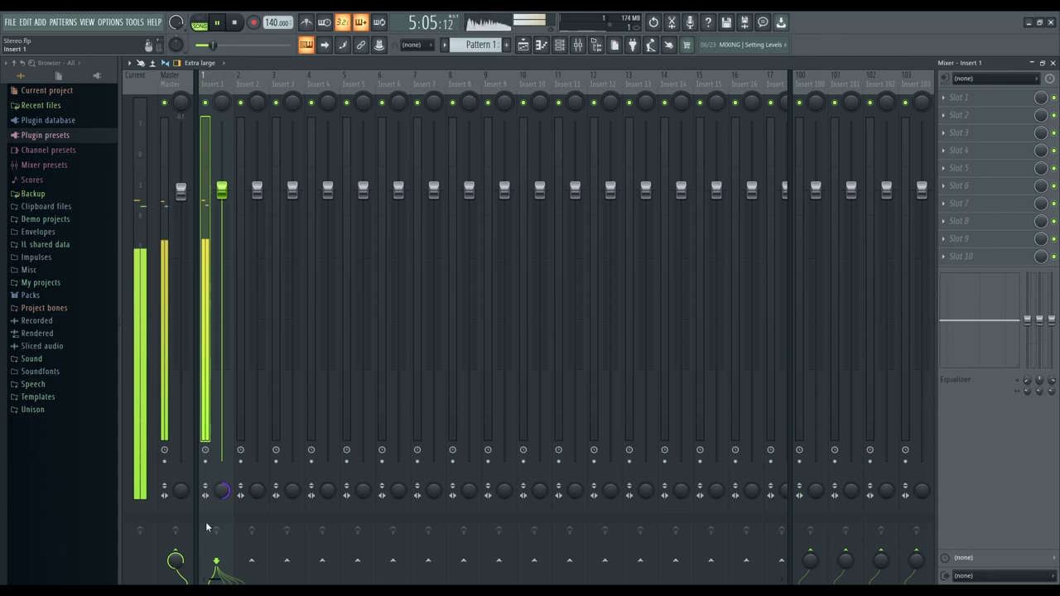
pyautogui.press('space')
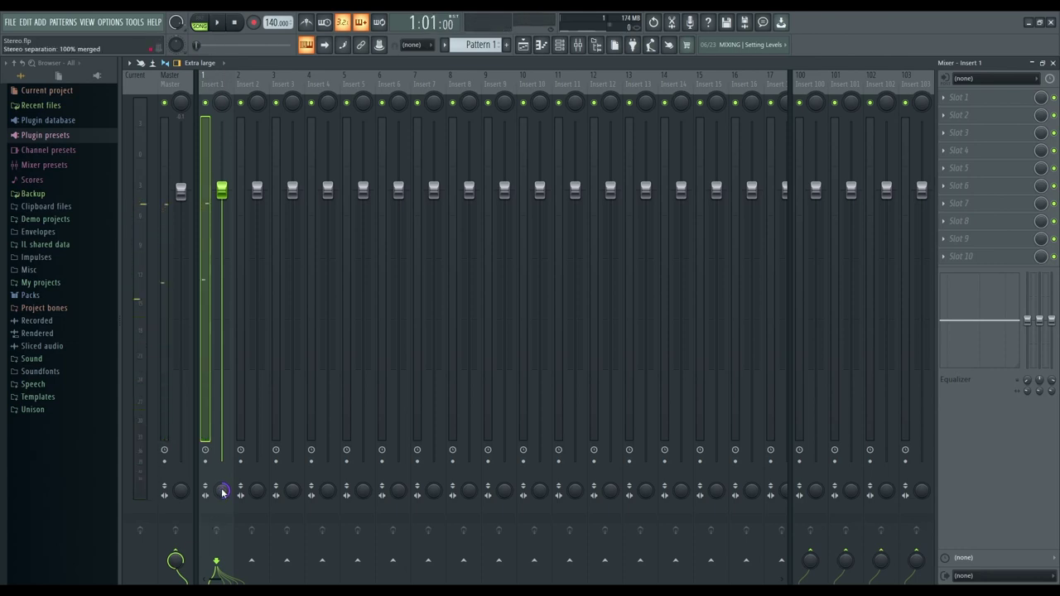
pyautogui.moveTo(222, 490); pyautogui.dragTo(222, 547)
# Load Pro-Q 3 into slot 2 of Insert 1 and reposition its window.
pyautogui.middleClick(992, 119)
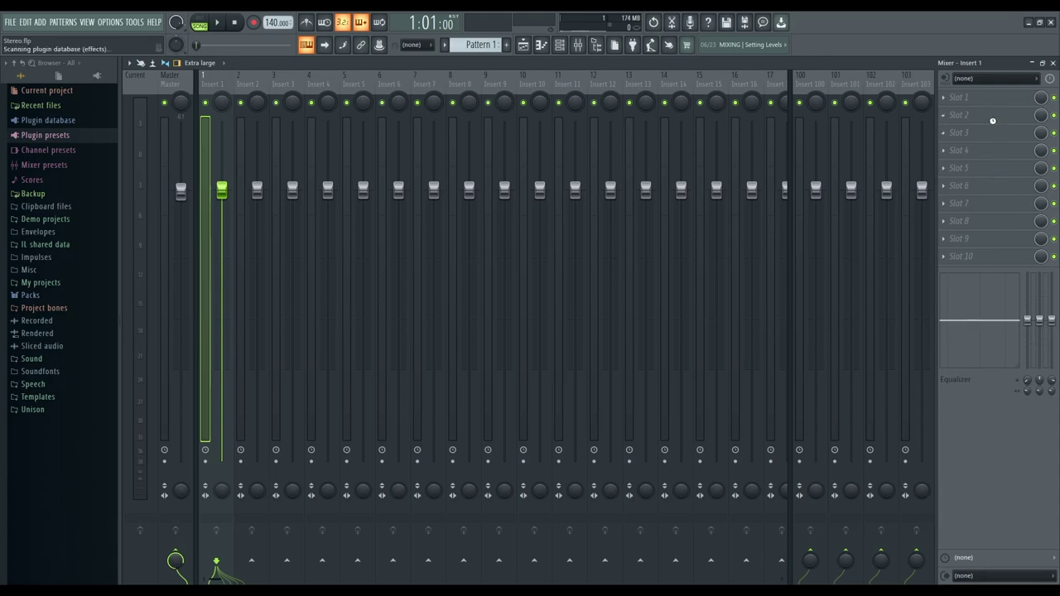
pyautogui.write('p')
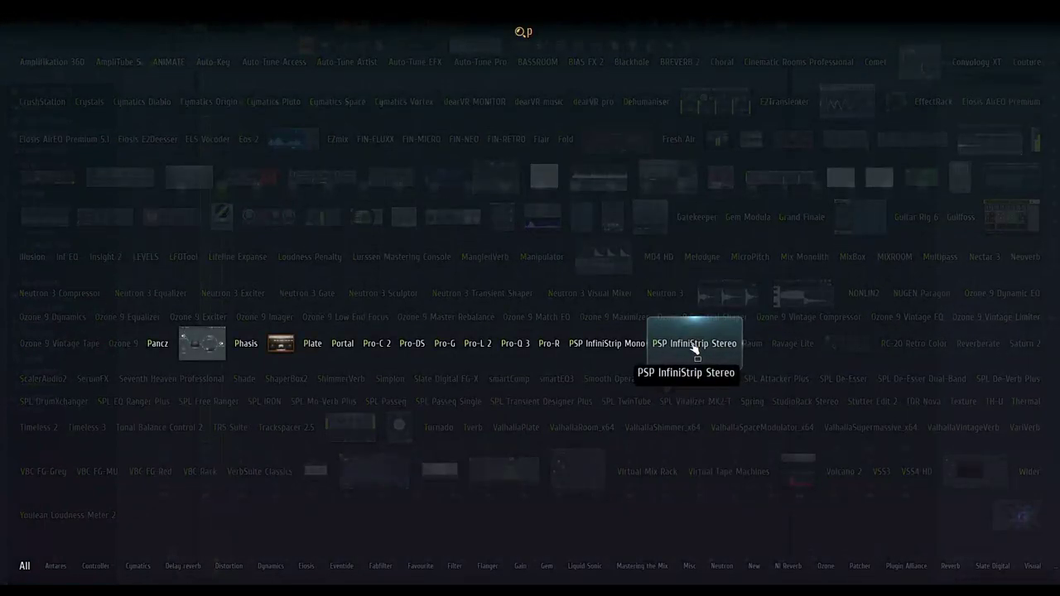
pyautogui.click(533, 358)
pyautogui.moveTo(462, 130); pyautogui.dragTo(522, 145)
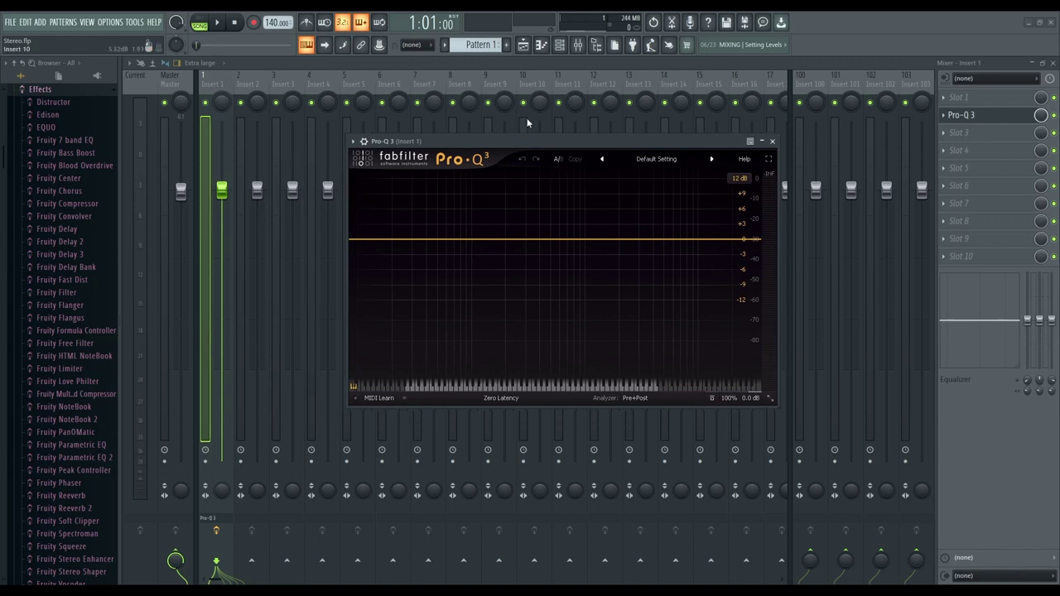
# Show the playlist behind Pro-Q 3 and collapse the Effects list in the browser.
pyautogui.click(362, 142)
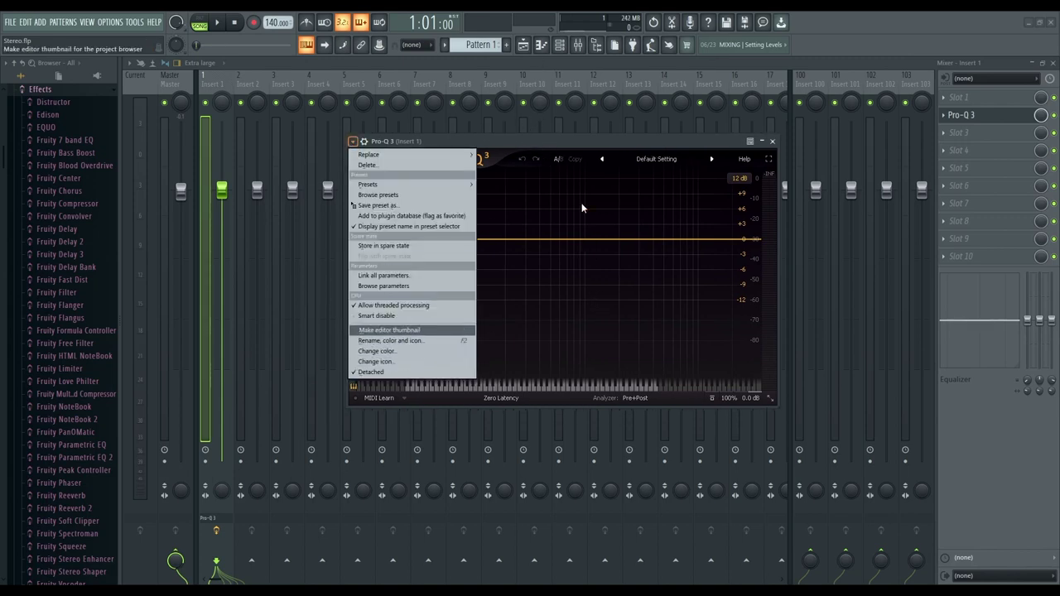
pyautogui.click(572, 140)
pyautogui.click(523, 44)
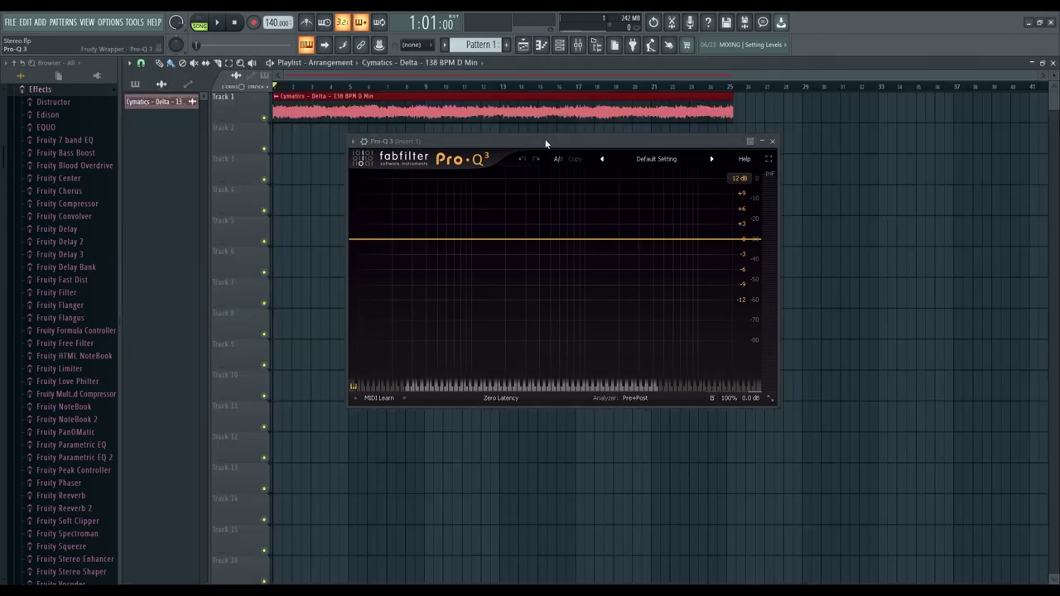
pyautogui.click(68, 91)
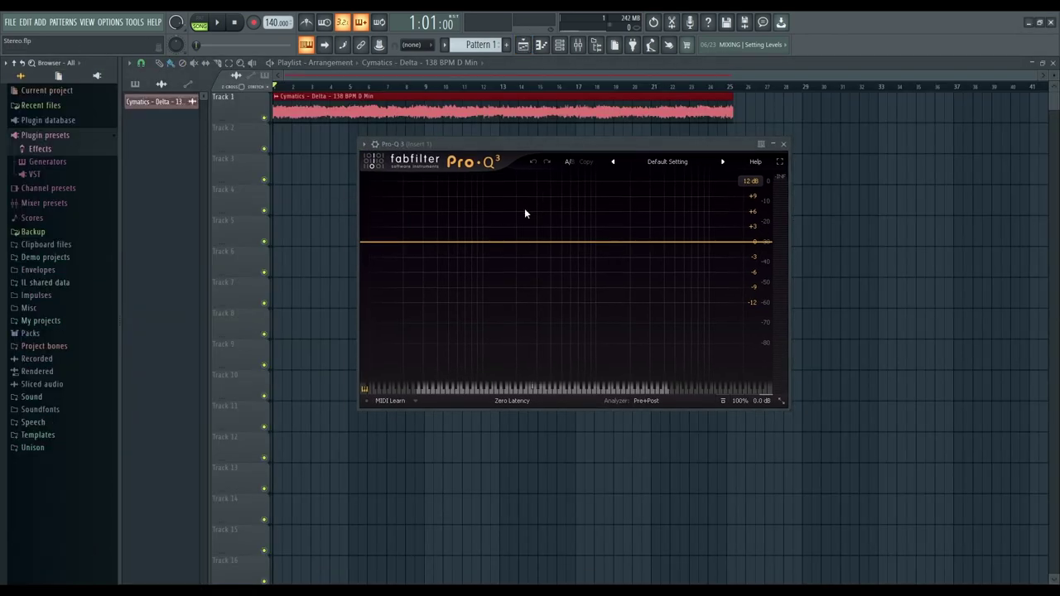
# Add a bell band in Pro-Q 3 at about 67 Hz with +5.56 dB gain and a Q of 1.575.
pyautogui.click(470, 243)
pyautogui.moveTo(470, 243); pyautogui.dragTo(482, 243)
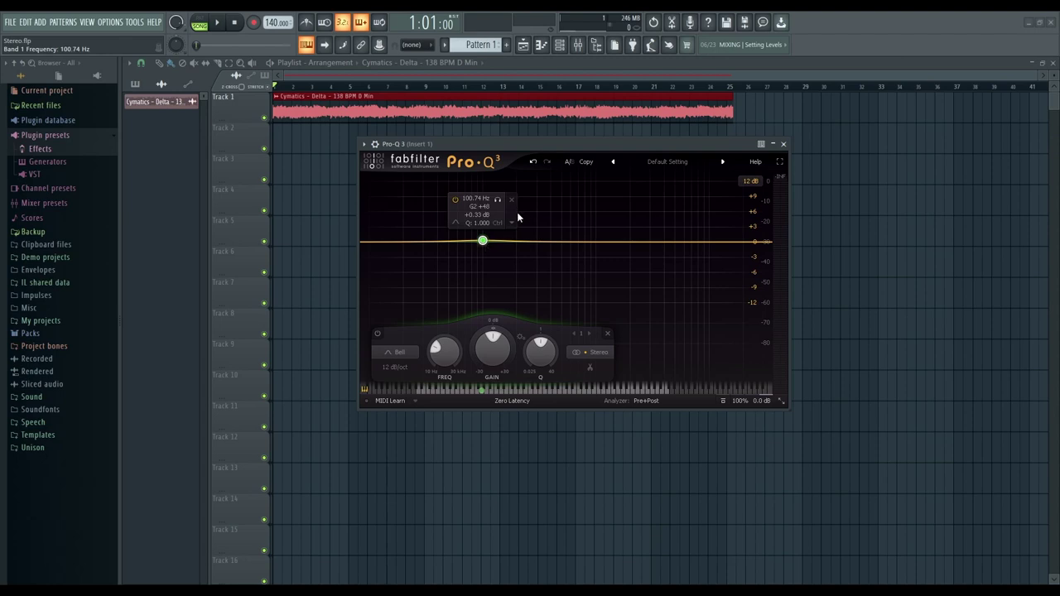
pyautogui.moveTo(486, 245); pyautogui.dragTo(463, 216)
pyautogui.scroll(10, 485, 222)
pyautogui.scroll(-12, 483, 221)
pyautogui.scroll(5, 485, 234)
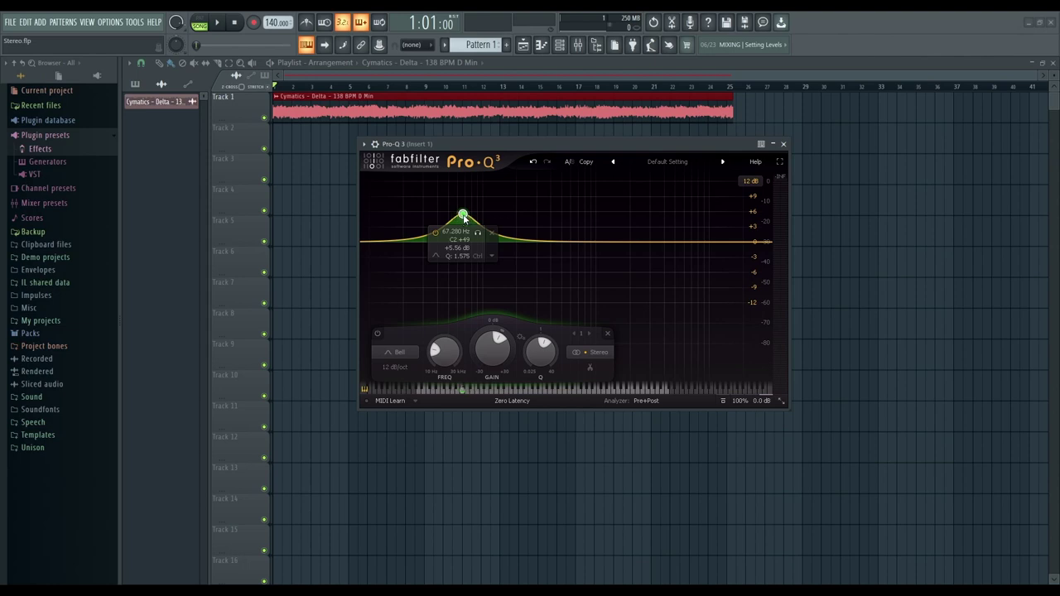
# Set the low band's stereo placement to Side and move it to about 93 Hz with about +0.1 dB gain.
pyautogui.click(491, 257)
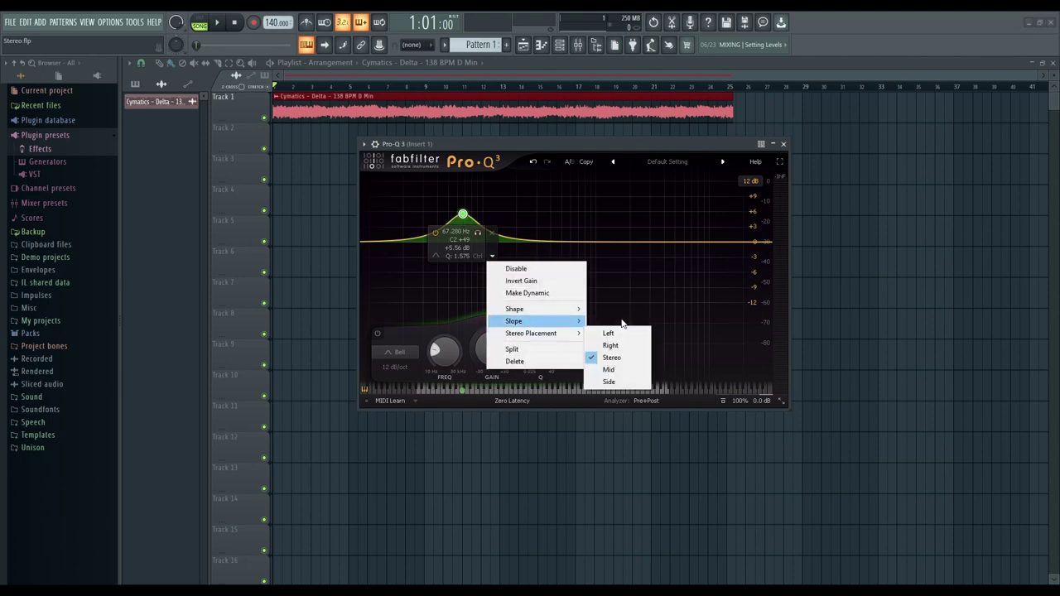
pyautogui.moveTo(540, 336)
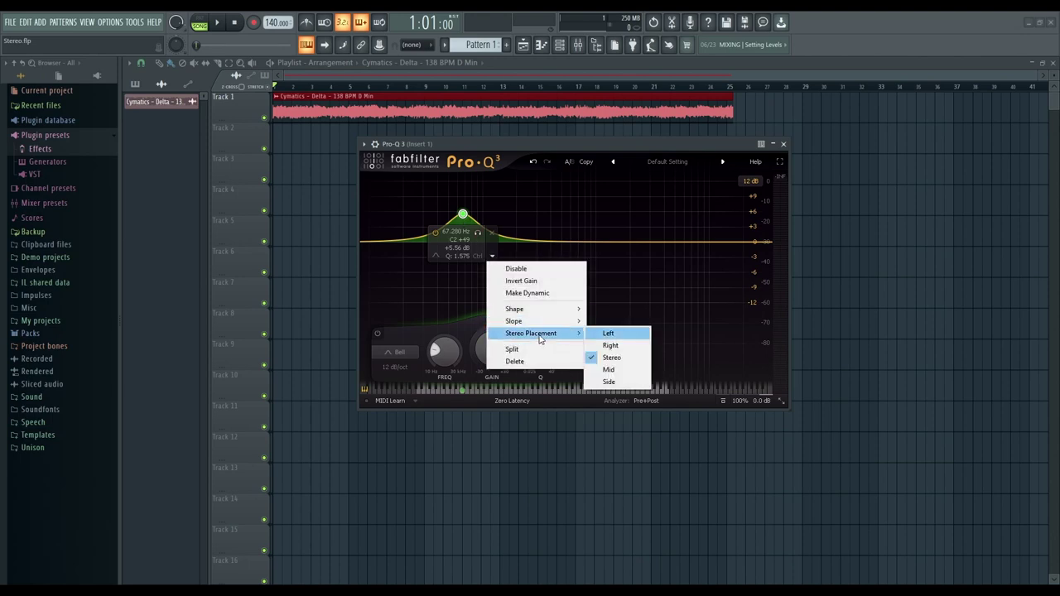
pyautogui.click(624, 385)
pyautogui.moveTo(462, 218); pyautogui.dragTo(478, 246)
# Change the side band to a 48 dB/oct low cut at about 109 Hz and audition the song.
pyautogui.moveTo(454, 229)
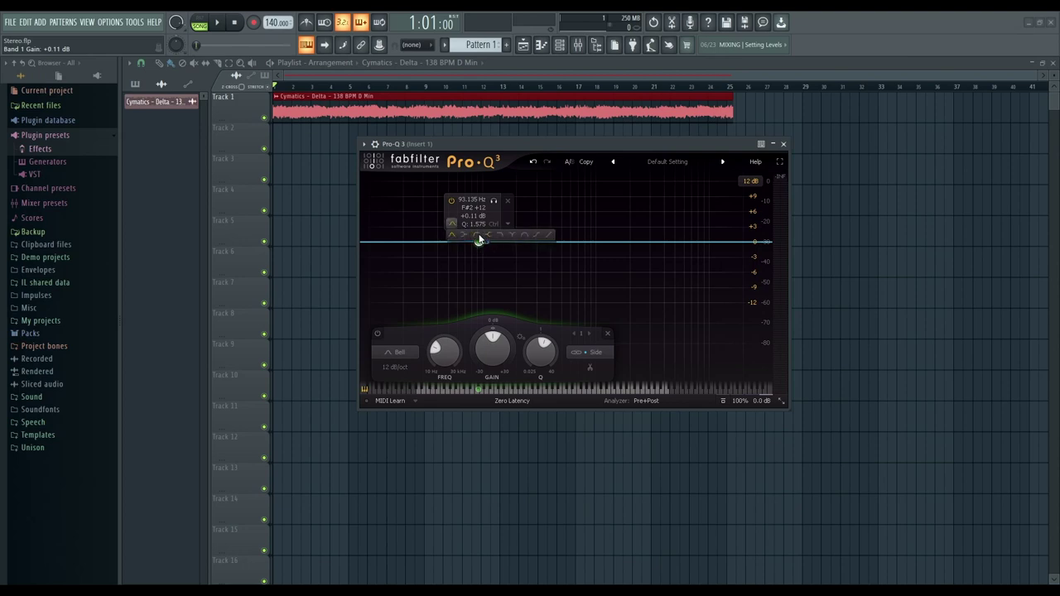
pyautogui.click(479, 238)
pyautogui.moveTo(481, 227); pyautogui.dragTo(483, 241)
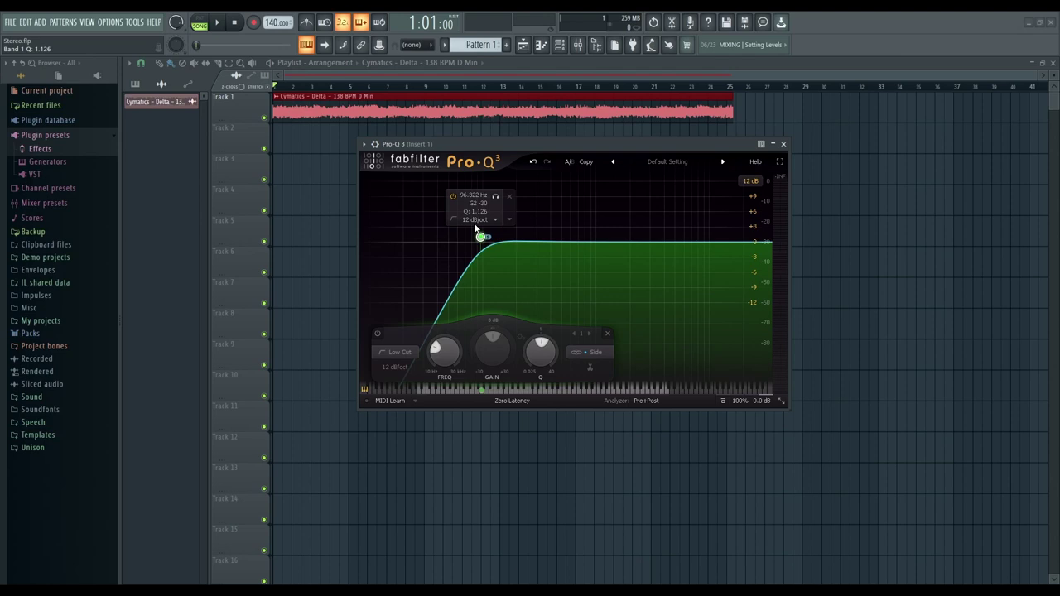
pyautogui.moveTo(455, 220)
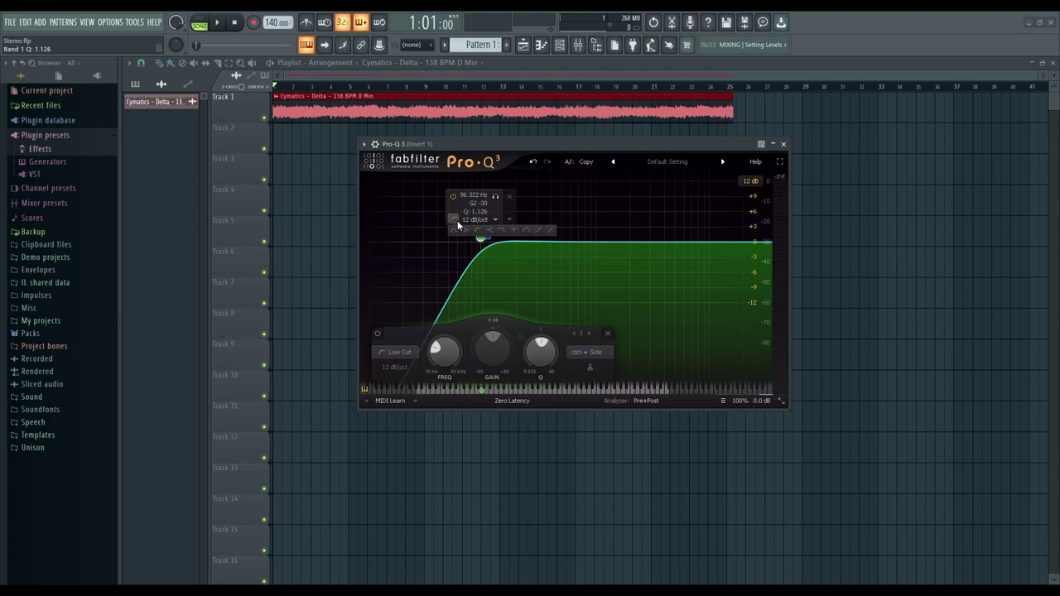
pyautogui.click(481, 221)
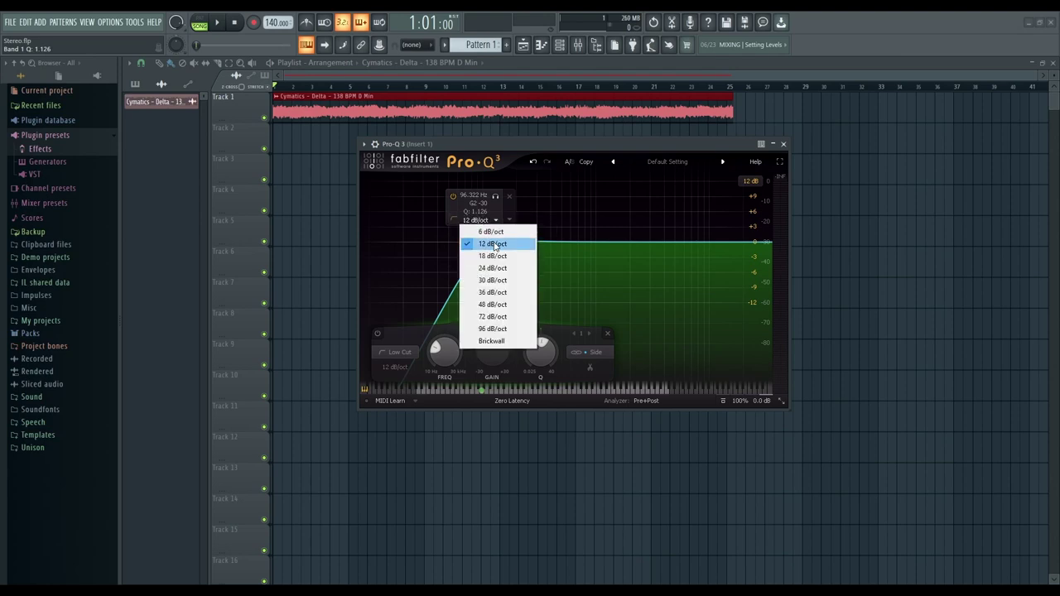
pyautogui.moveTo(481, 239); pyautogui.dragTo(488, 245)
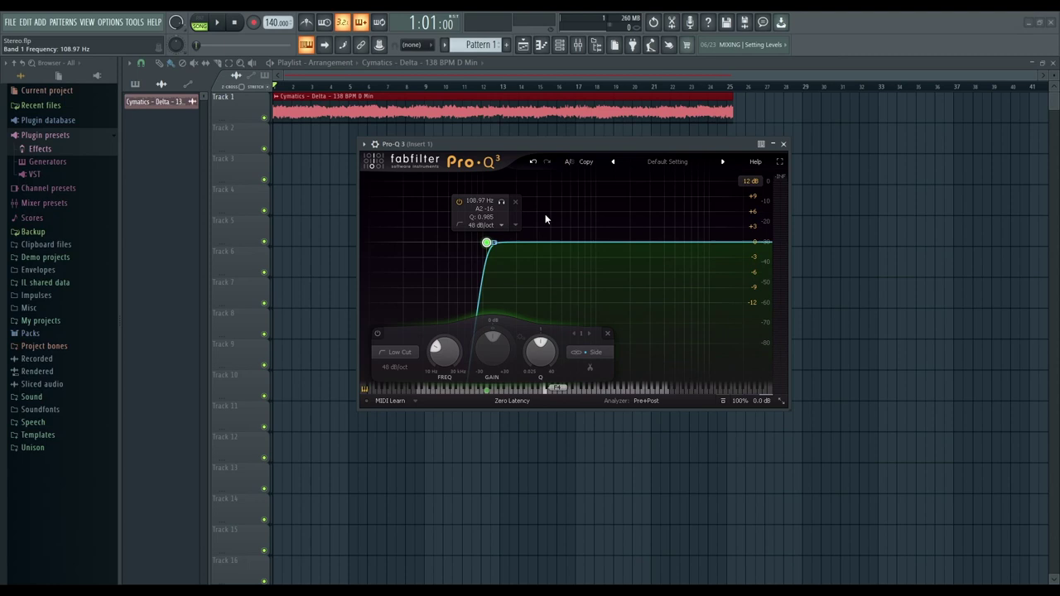
pyautogui.press('space')
pyautogui.press('space')
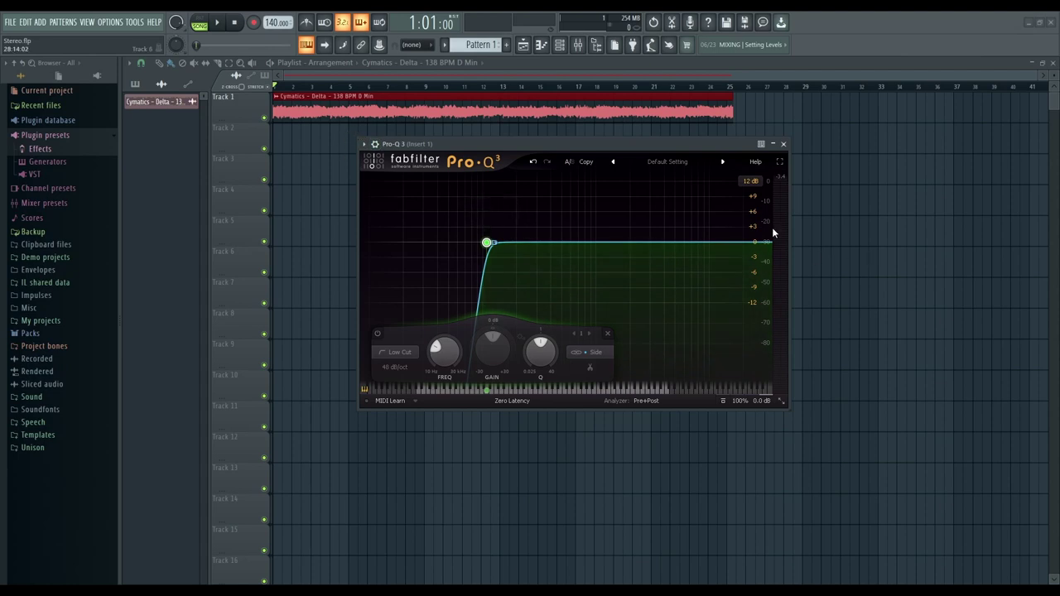
# Add a second bell band at about 7553 Hz with +2.51 dB gain and set its stereo placement to Mid.
pyautogui.doubleClick(690, 229)
pyautogui.moveTo(687, 229); pyautogui.dragTo(691, 233)
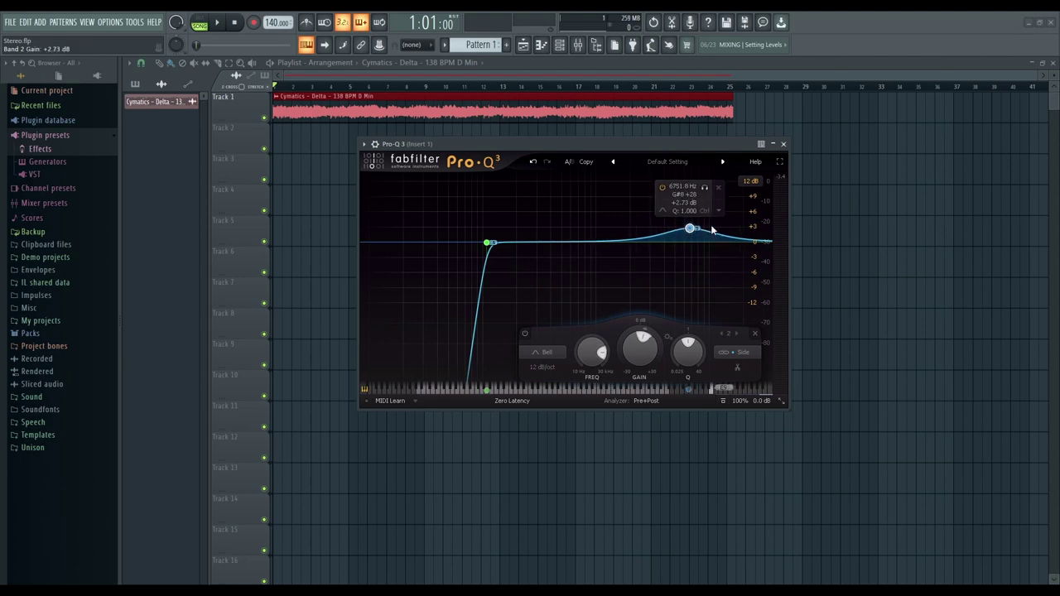
pyautogui.click(719, 213)
pyautogui.moveTo(757, 288)
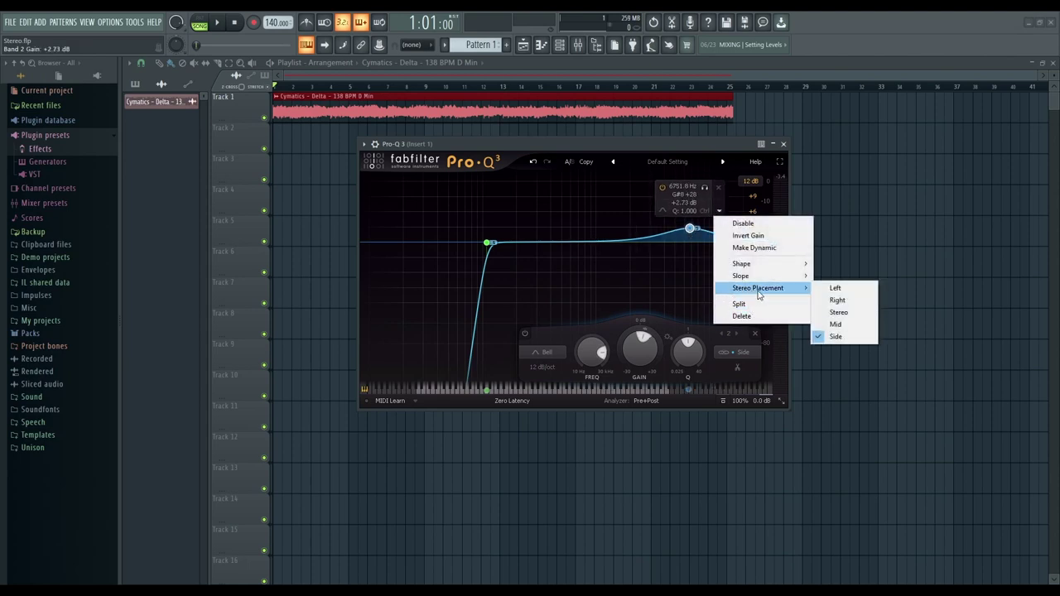
pyautogui.click(837, 324)
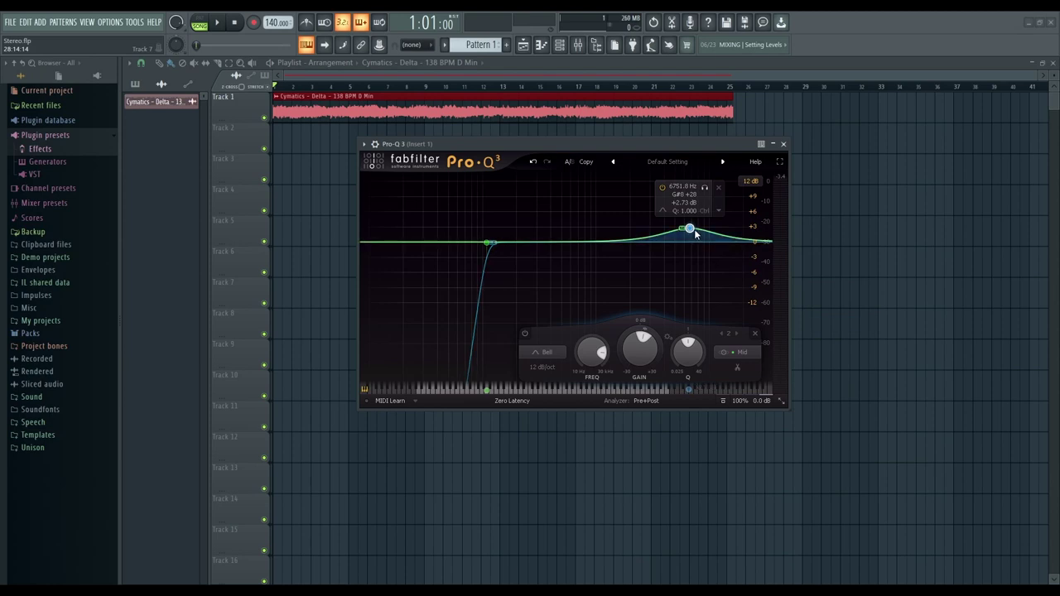
pyautogui.moveTo(692, 231); pyautogui.dragTo(697, 233)
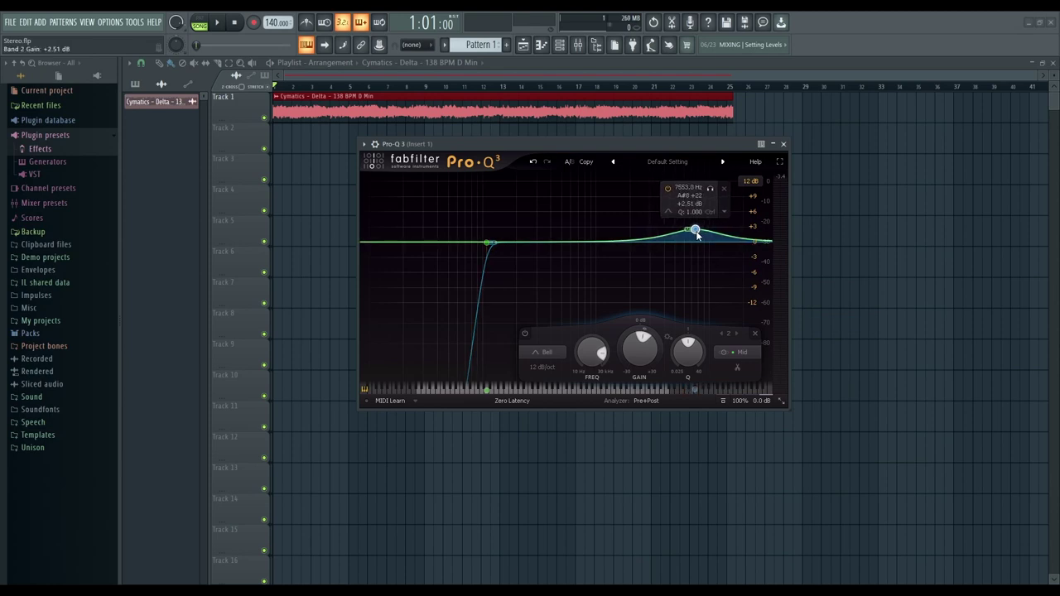
# Add a Mid bell band in Pro-Q 3 at about 309 Hz with -2.73 dB gain and a Q of 1.387.
pyautogui.click(538, 218)
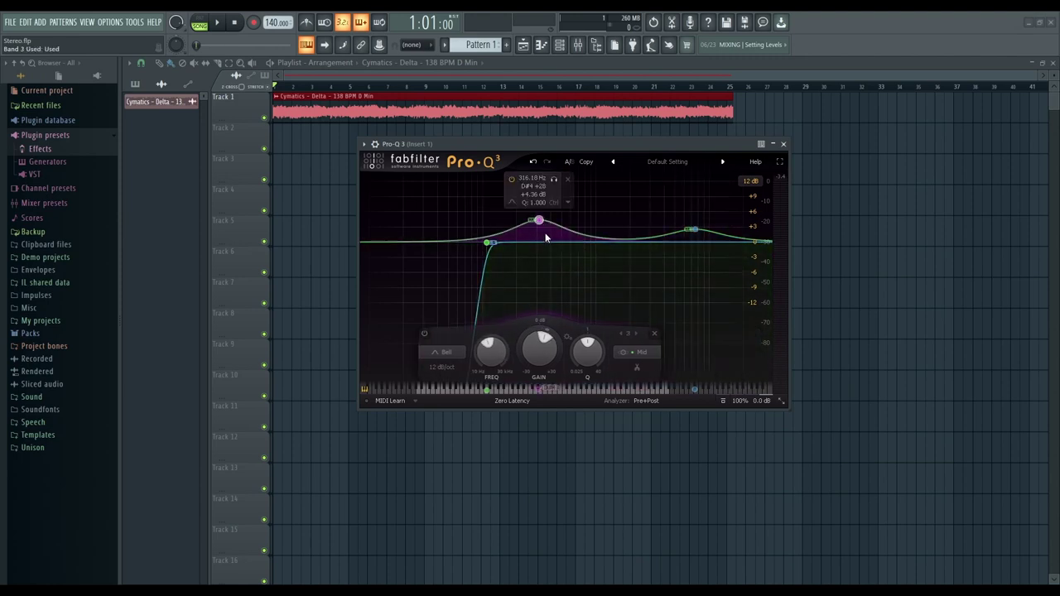
pyautogui.moveTo(539, 219); pyautogui.dragTo(538, 255)
pyautogui.scroll(5, 541, 251)
pyautogui.scroll(-6, 532, 256)
pyautogui.scroll(1, 537, 247)
pyautogui.scroll(1, 538, 255)
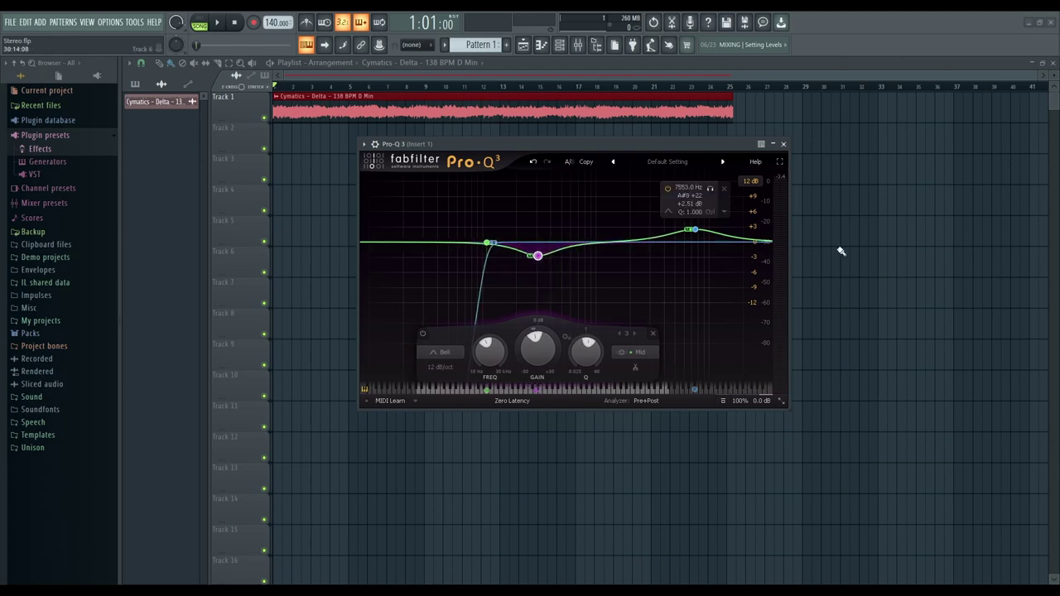
pyautogui.click(705, 236)
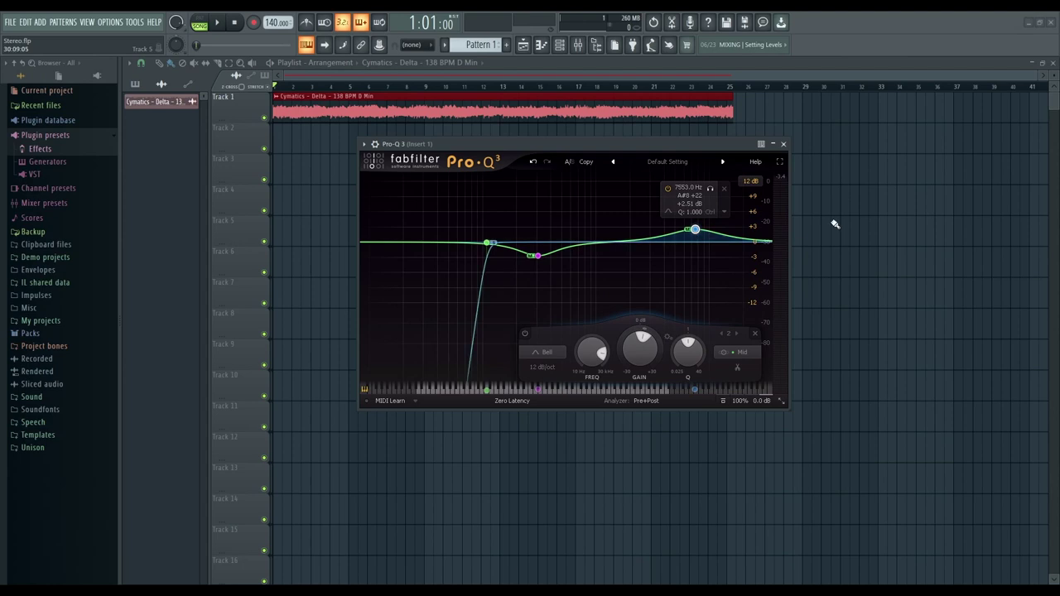
# Play the song with the mixer open and reposition the Pro-Q 3 window over it.
pyautogui.press('space')
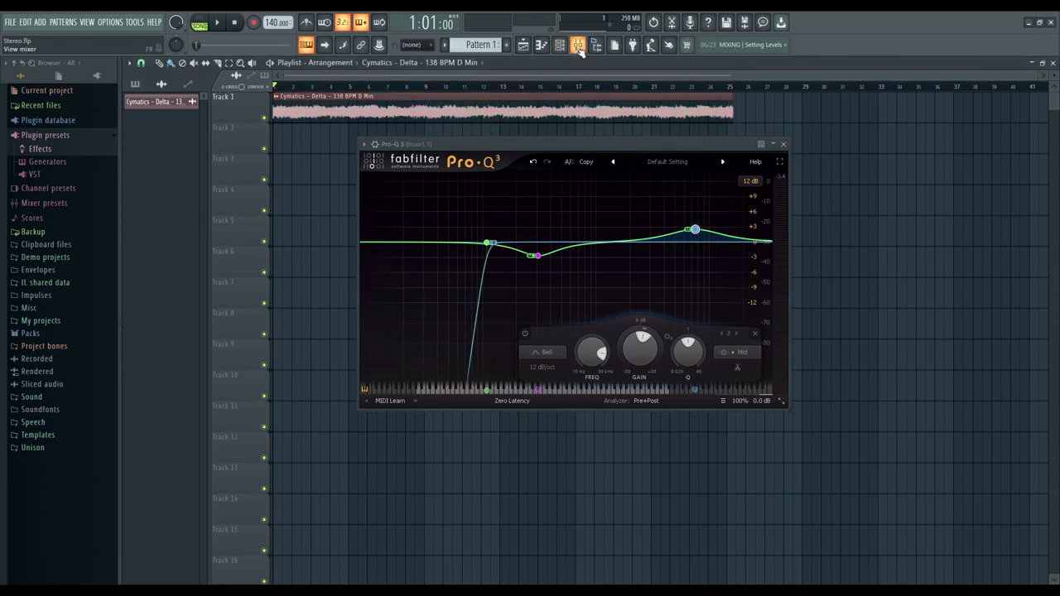
pyautogui.click(579, 47)
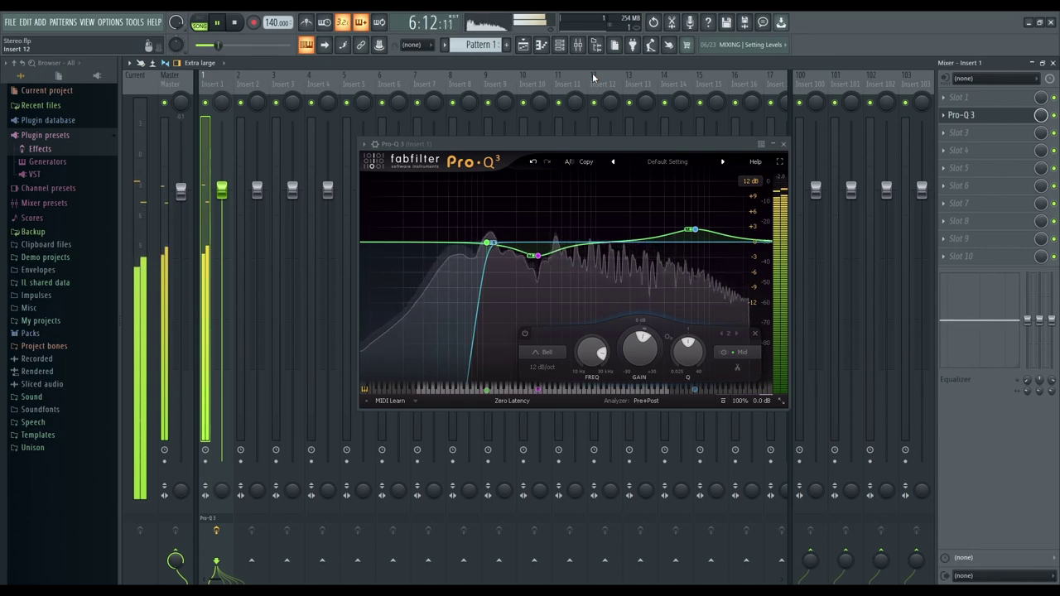
pyautogui.rightClick(593, 77)
pyautogui.click(530, 154)
pyautogui.moveTo(525, 144); pyautogui.dragTo(543, 124)
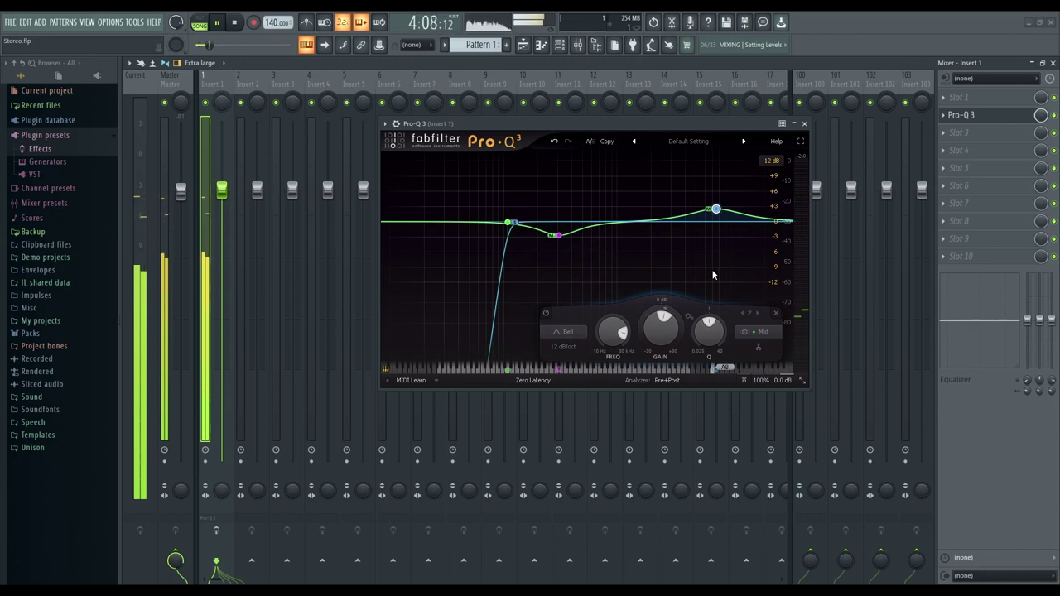
# Re-enable the effects on Insert 1 to compare the bypassed and equalized sound, and stop playback.
pyautogui.moveTo(613, 333)
pyautogui.moveTo(597, 229)
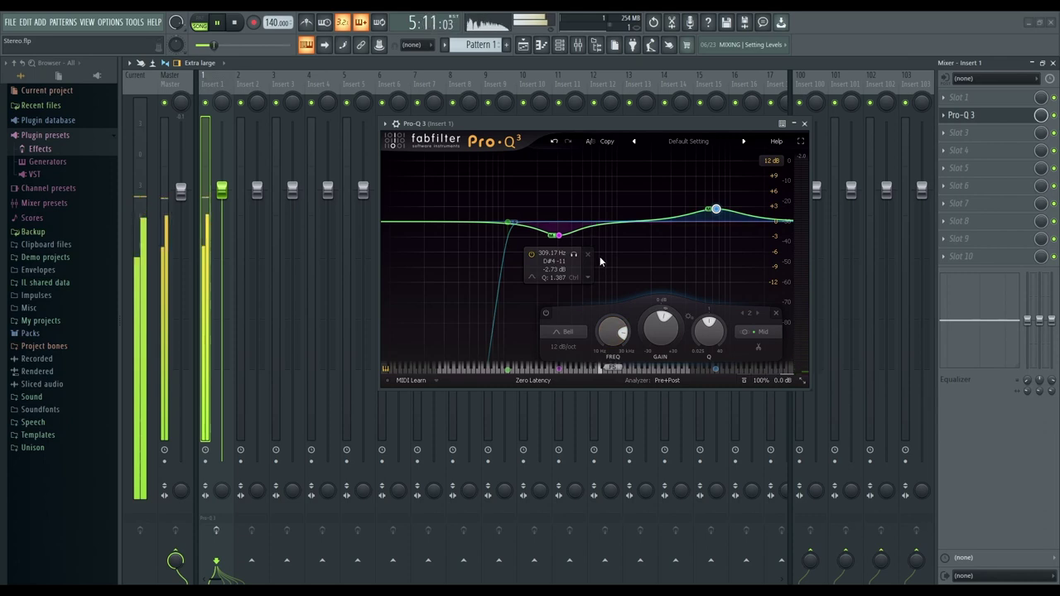
pyautogui.click(215, 533)
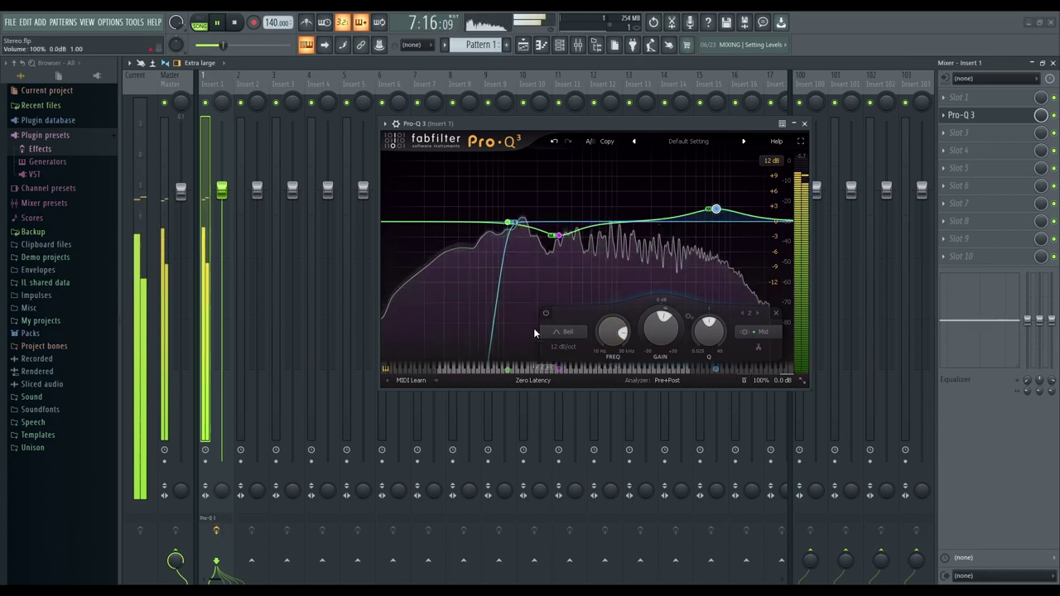
pyautogui.moveTo(556, 287)
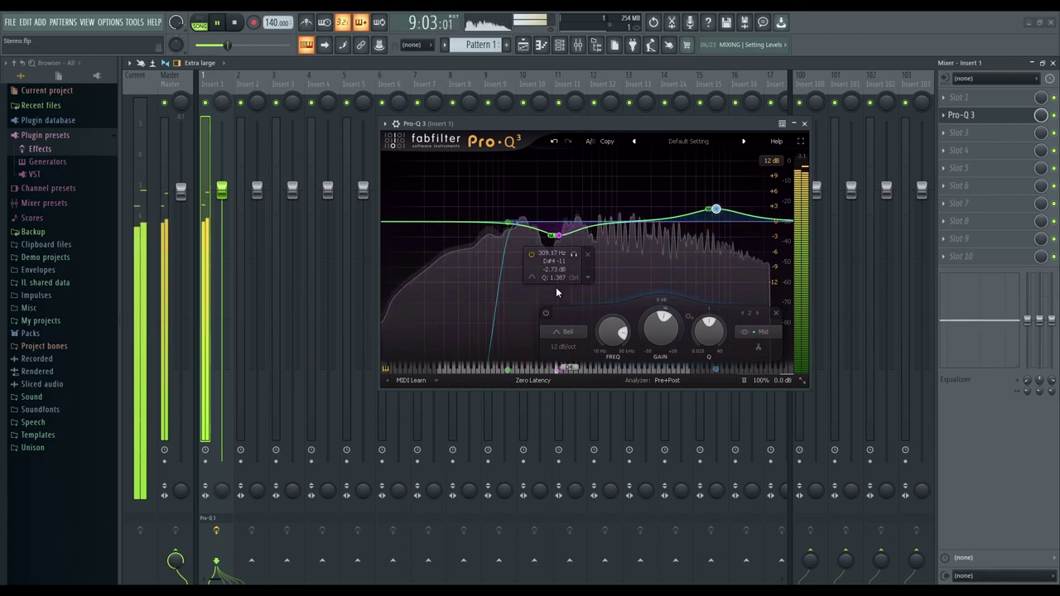
pyautogui.press('space')
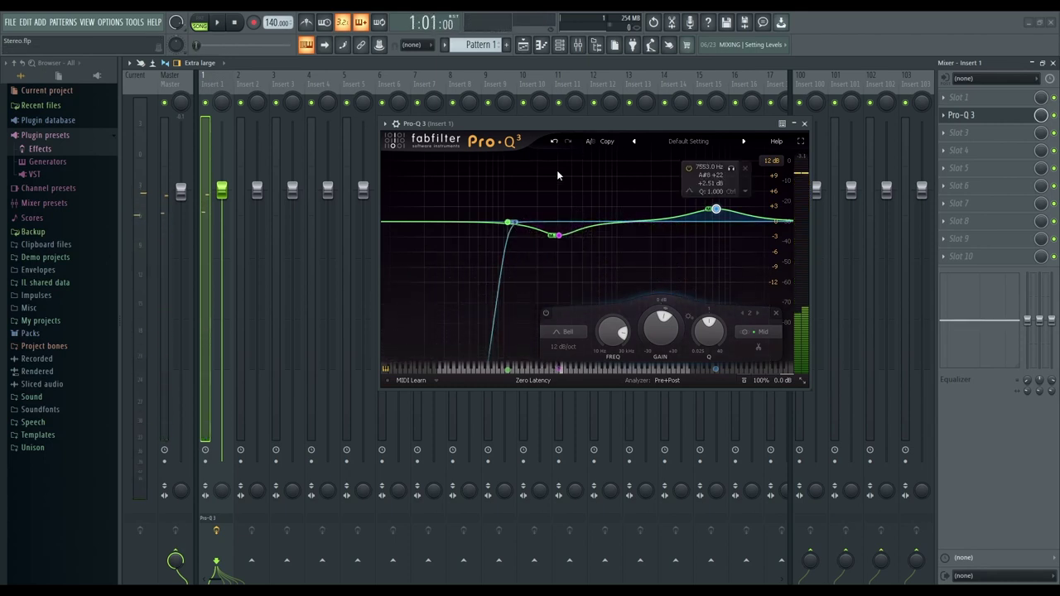
# Delete the Pro-Q 3 plugin from Insert 1 and confirm its removal.
pyautogui.click(384, 123)
pyautogui.click(384, 123)
pyautogui.click(385, 124)
pyautogui.click(401, 148)
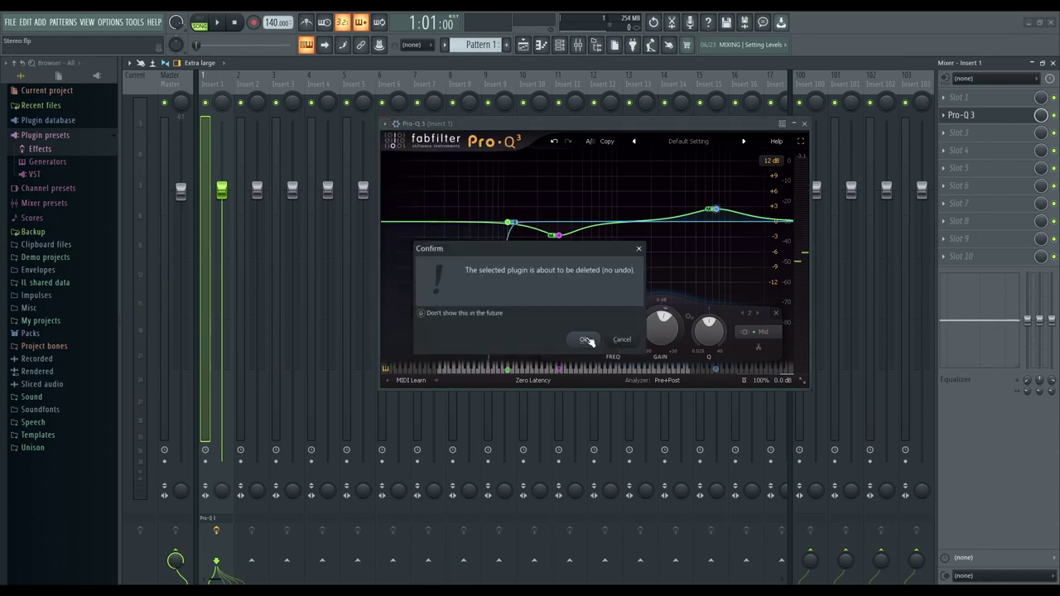
pyautogui.click(586, 341)
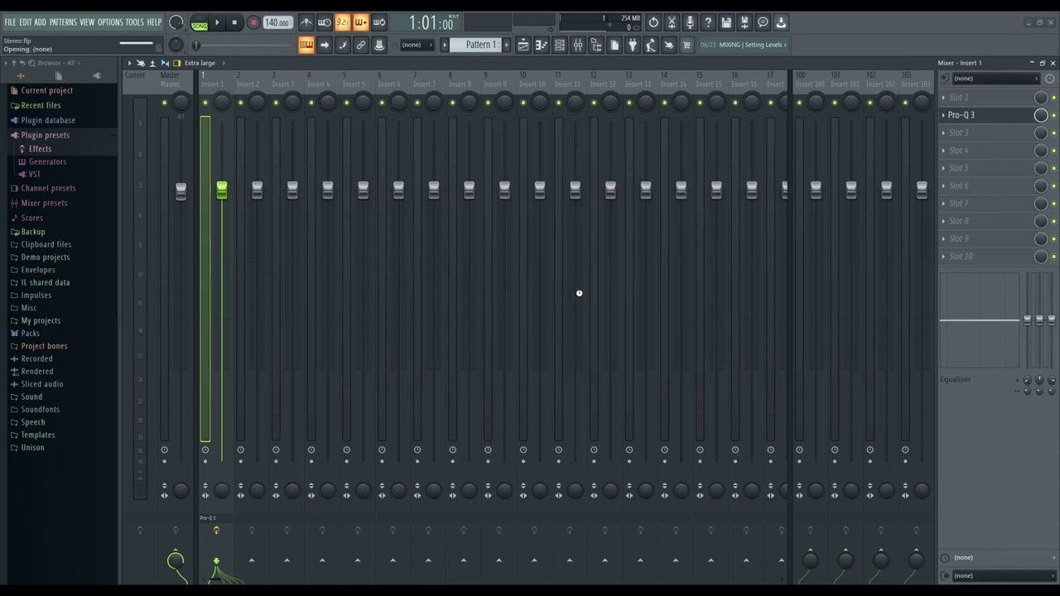
# Bring the playlist with the Cymatics - Delta clip back into view.
pyautogui.click(541, 44)
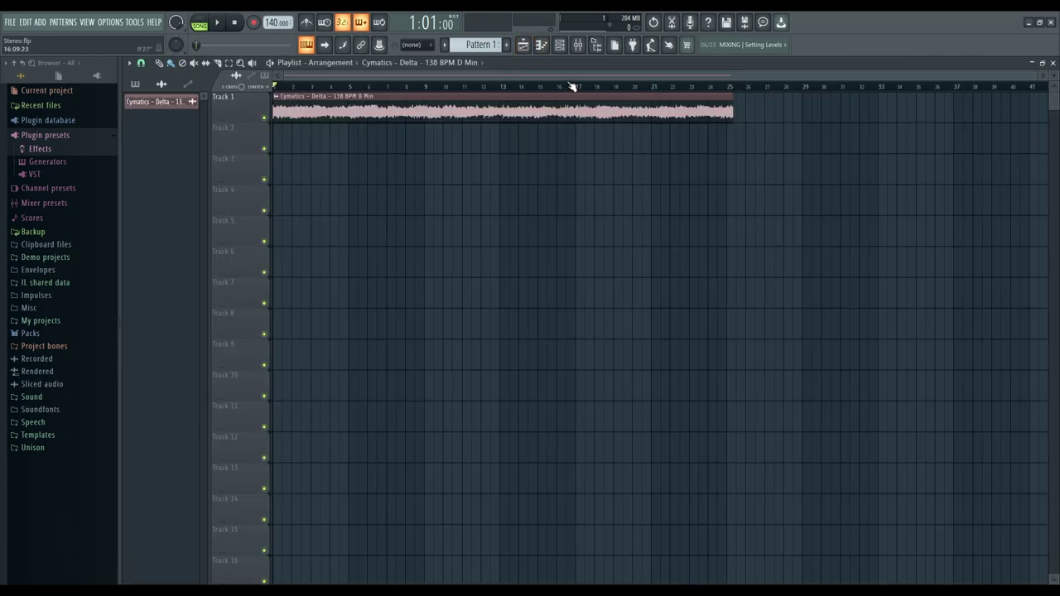
pyautogui.scroll(2, 552, 92)
pyautogui.scroll(-2, 551, 92)
pyautogui.click(580, 45)
pyautogui.click(520, 46)
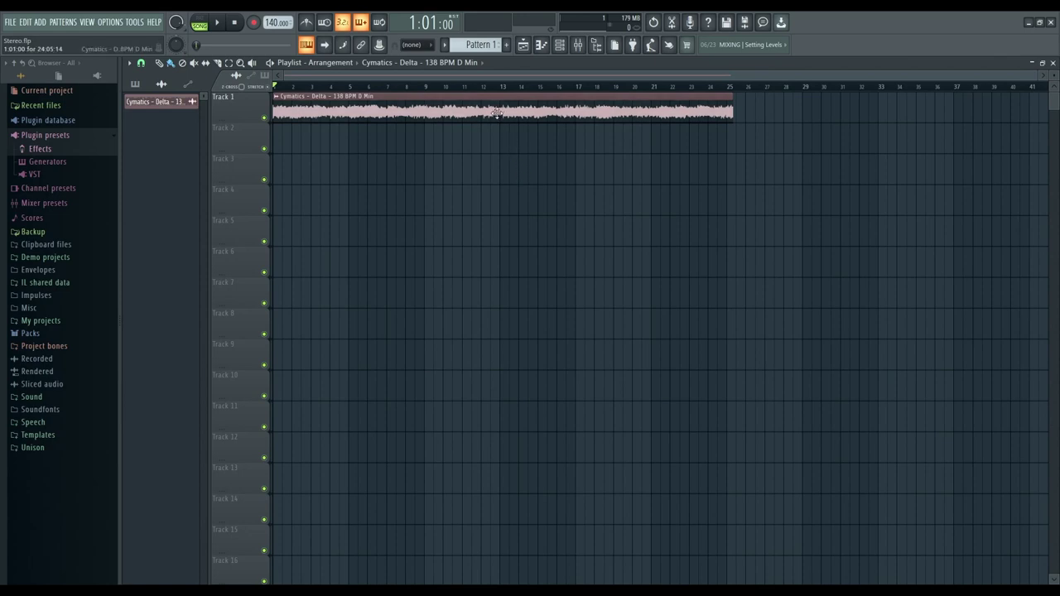
# Move the Cymatics - Delta clip from Track 1 to Track 2 and undo the move.
pyautogui.moveTo(486, 138); pyautogui.dragTo(476, 142)
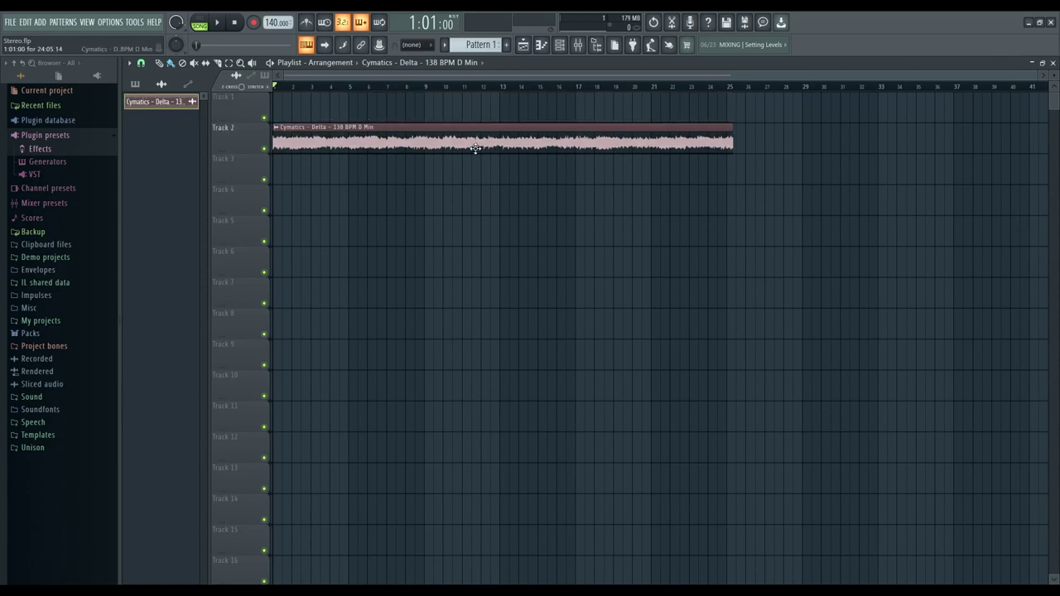
pyautogui.hotkey('ctrl', 'z')
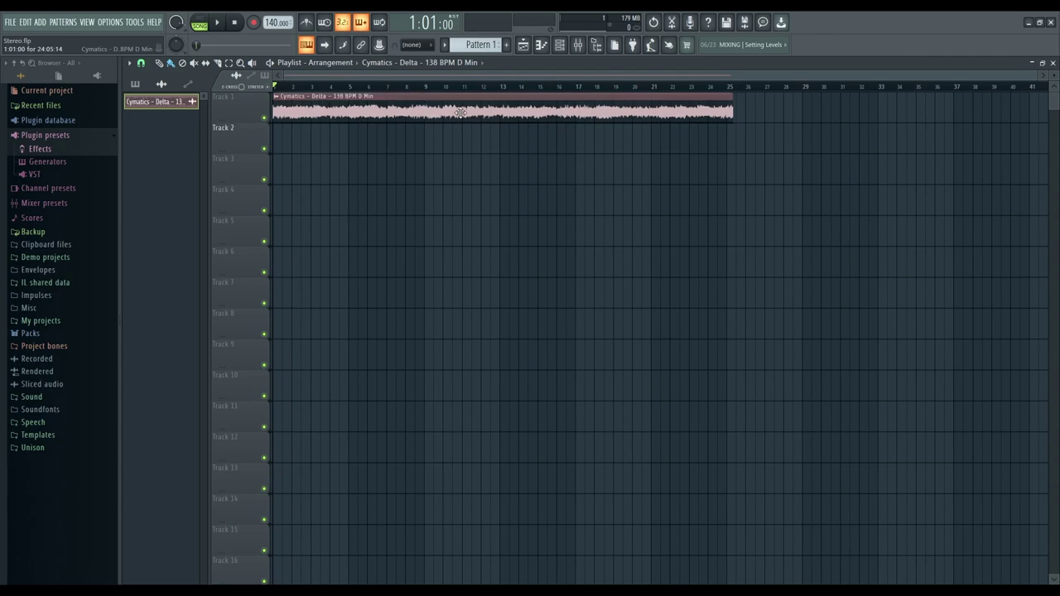